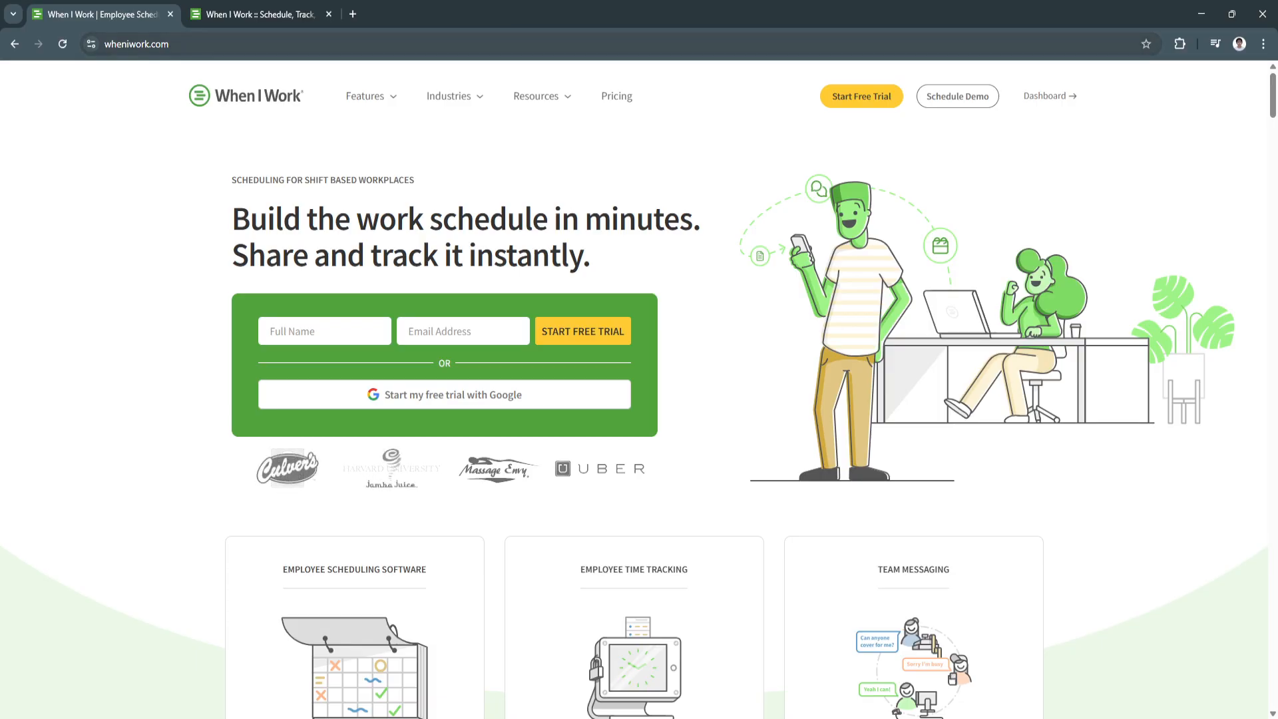
- Switch to the Scheduler page, start its guided setup, and read the introduction to employee positions
key("ctrl+Tab")
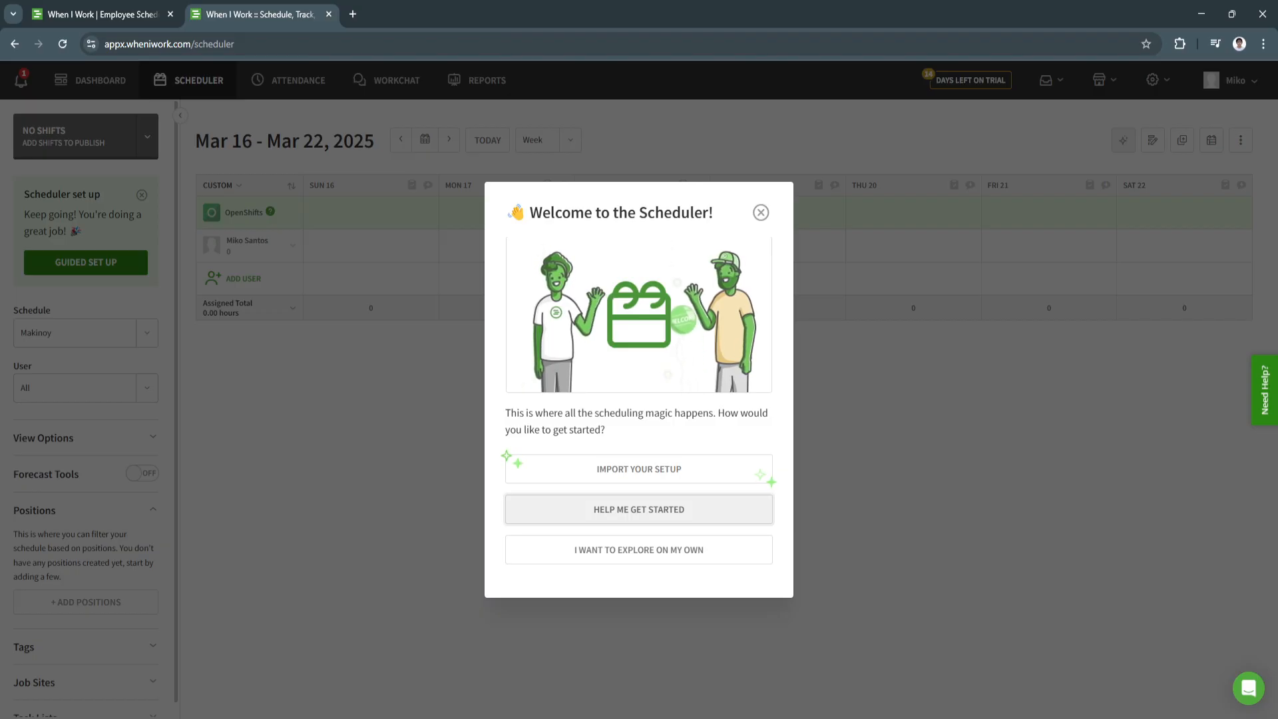
left_click(639, 509)
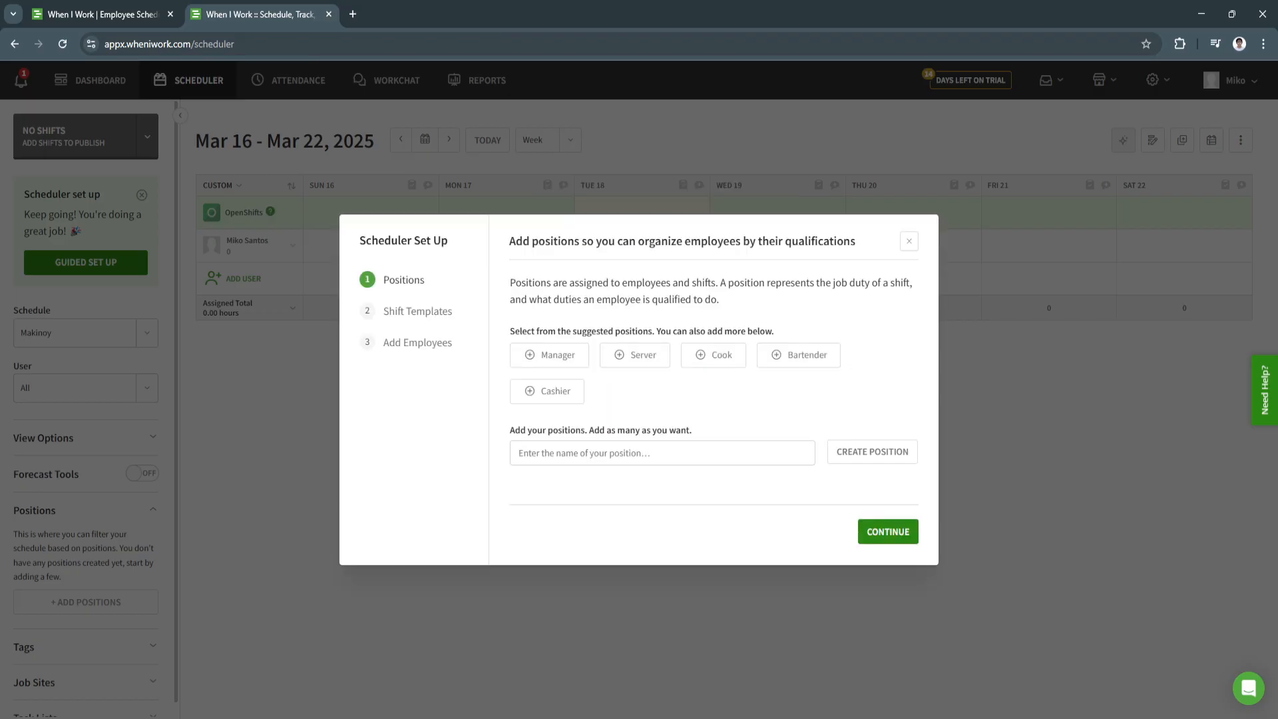
left_click_drag(359, 241, 587, 240)
left_click(450, 242)
left_click(587, 243)
left_click_drag(510, 282, 709, 282)
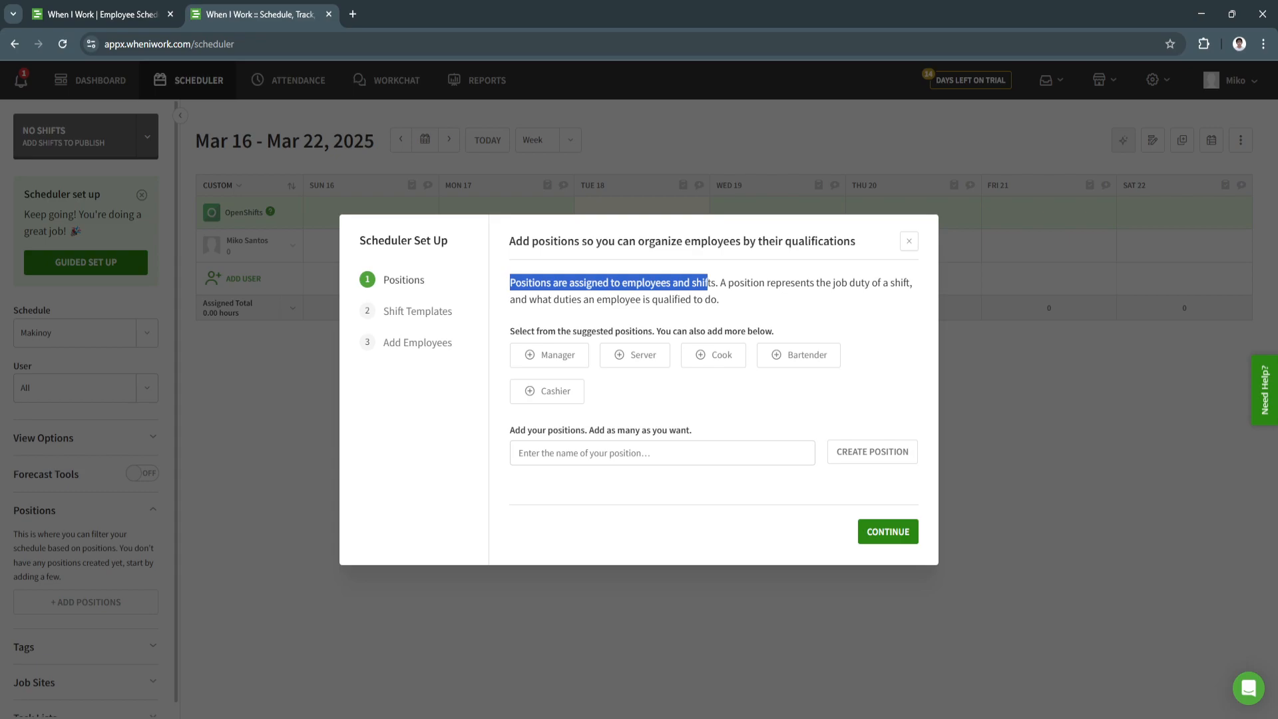
left_click(709, 282)
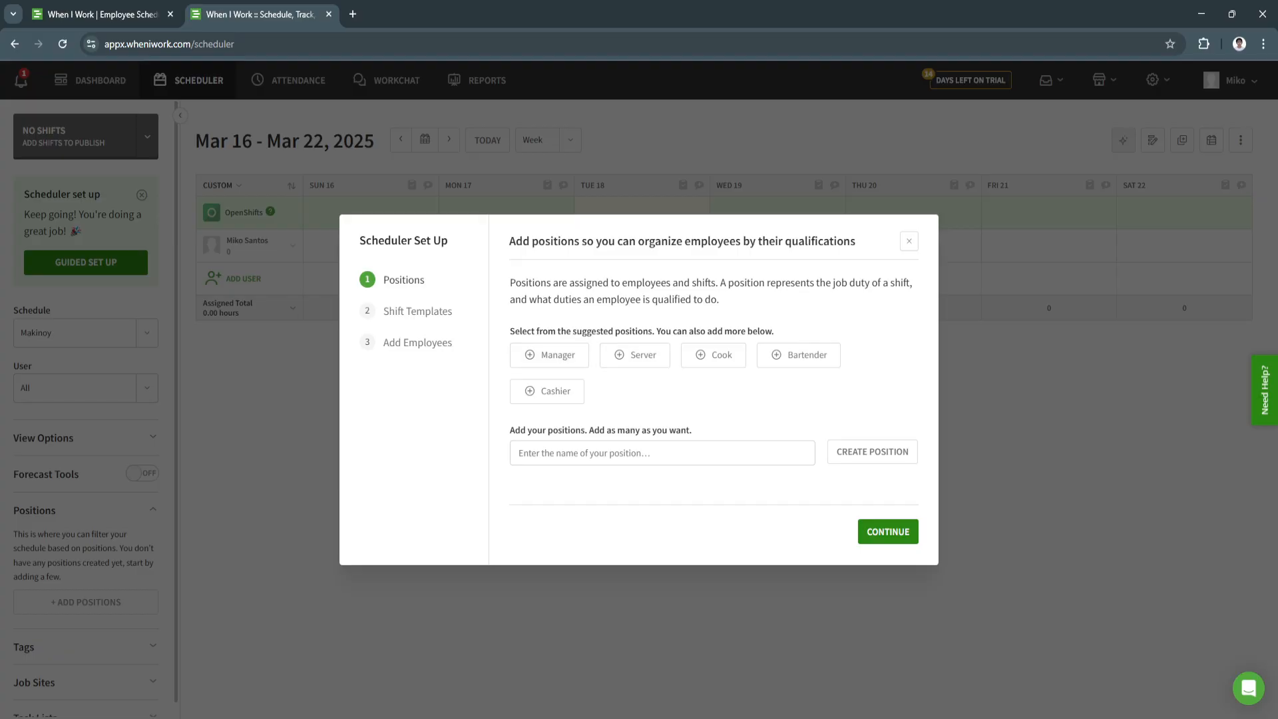
- Add the suggested Manager and Cashier positions and continue to the shift templates
left_click(549, 355)
left_click(547, 391)
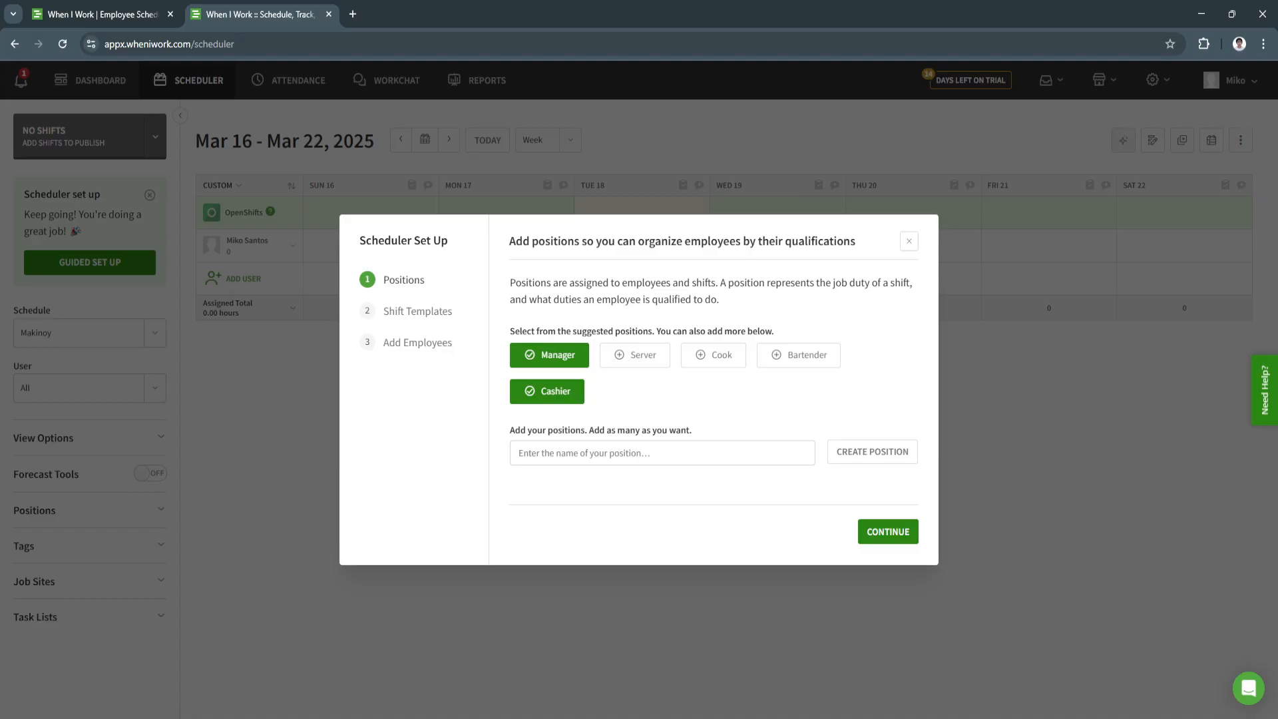
left_click(888, 531)
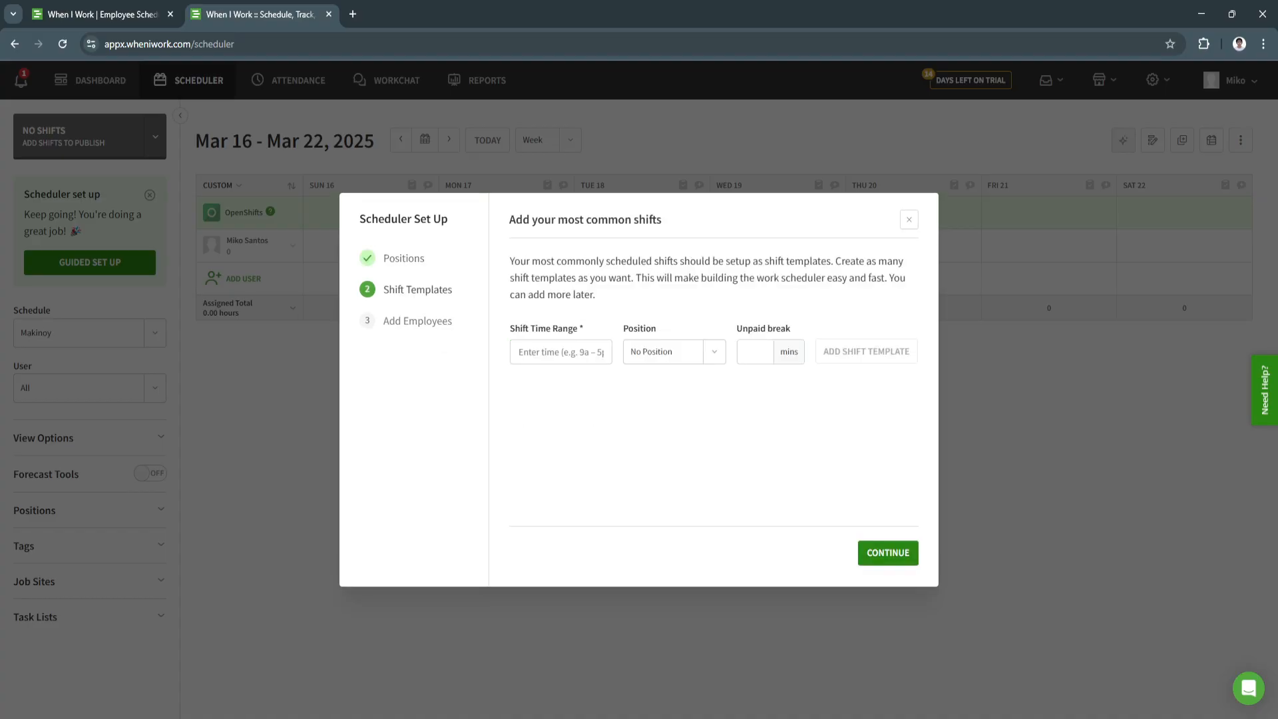
- Fill in a common shift at 9:00am for the Manager position with a 30-minute unpaid break, and continue to adding employees
left_click(561, 353)
type("9a")
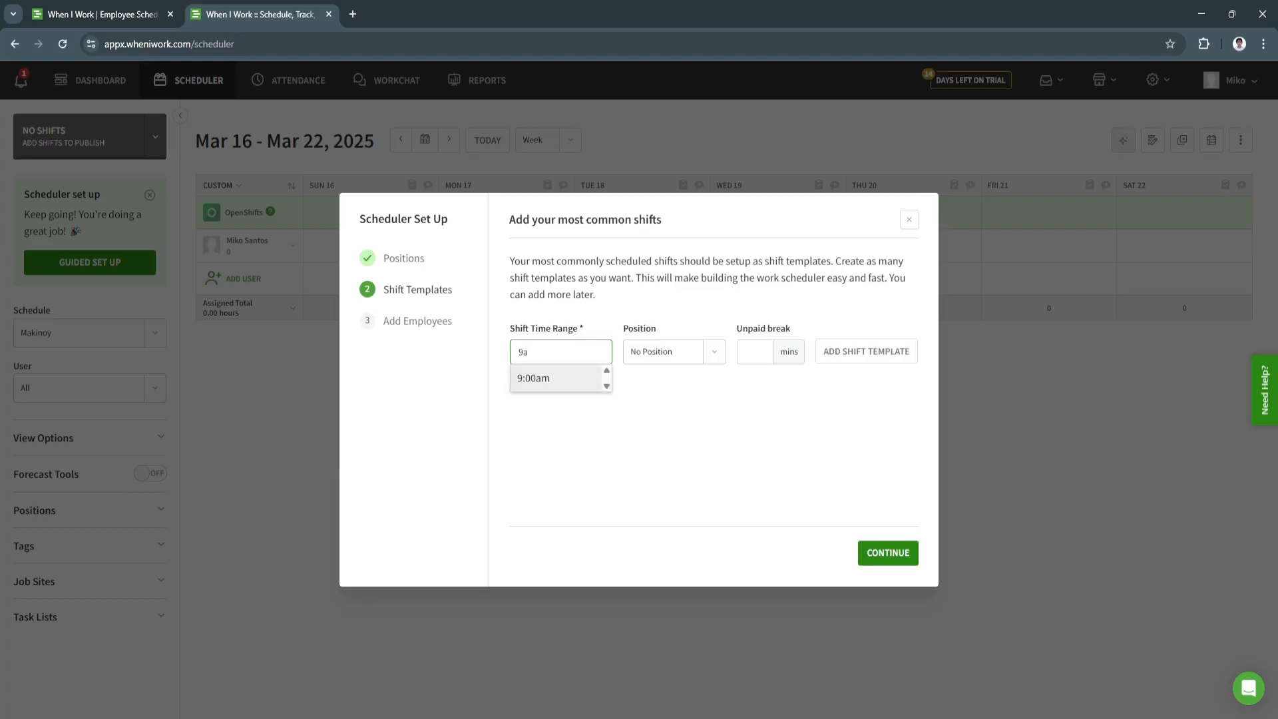
key("Return")
key("Tab")
key("Down")
key("Down")
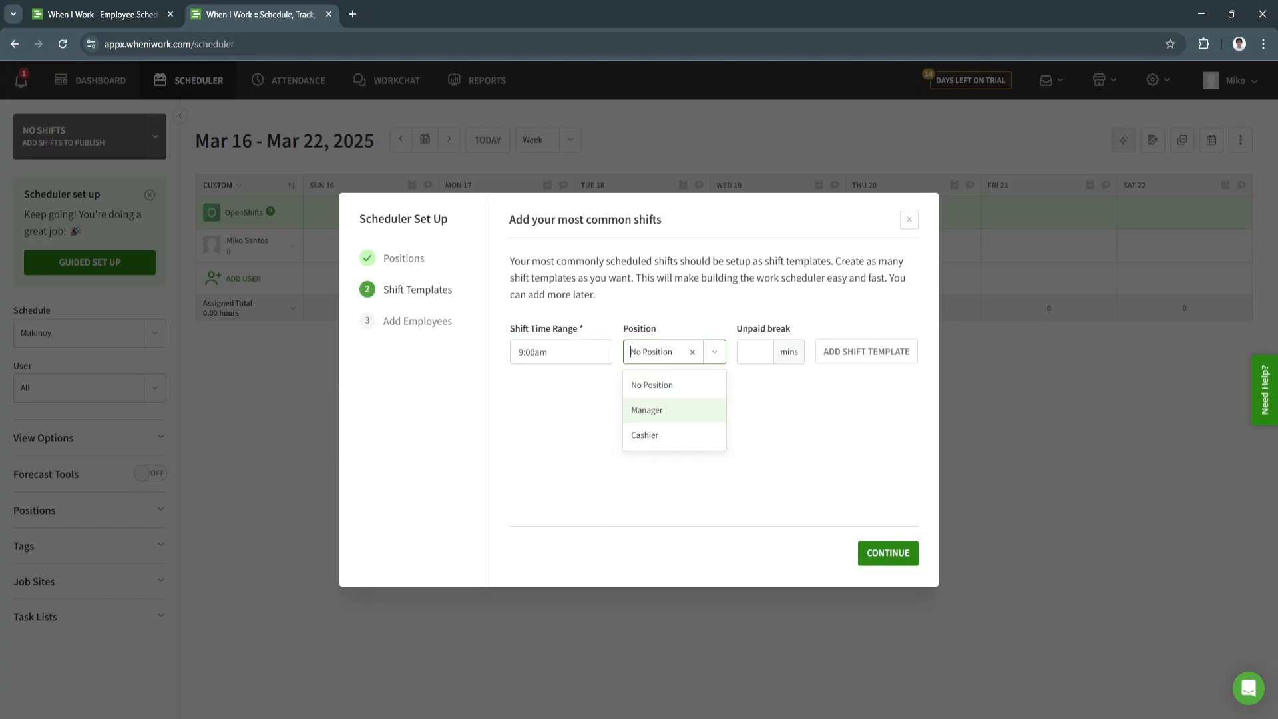
key("Return")
key("Tab")
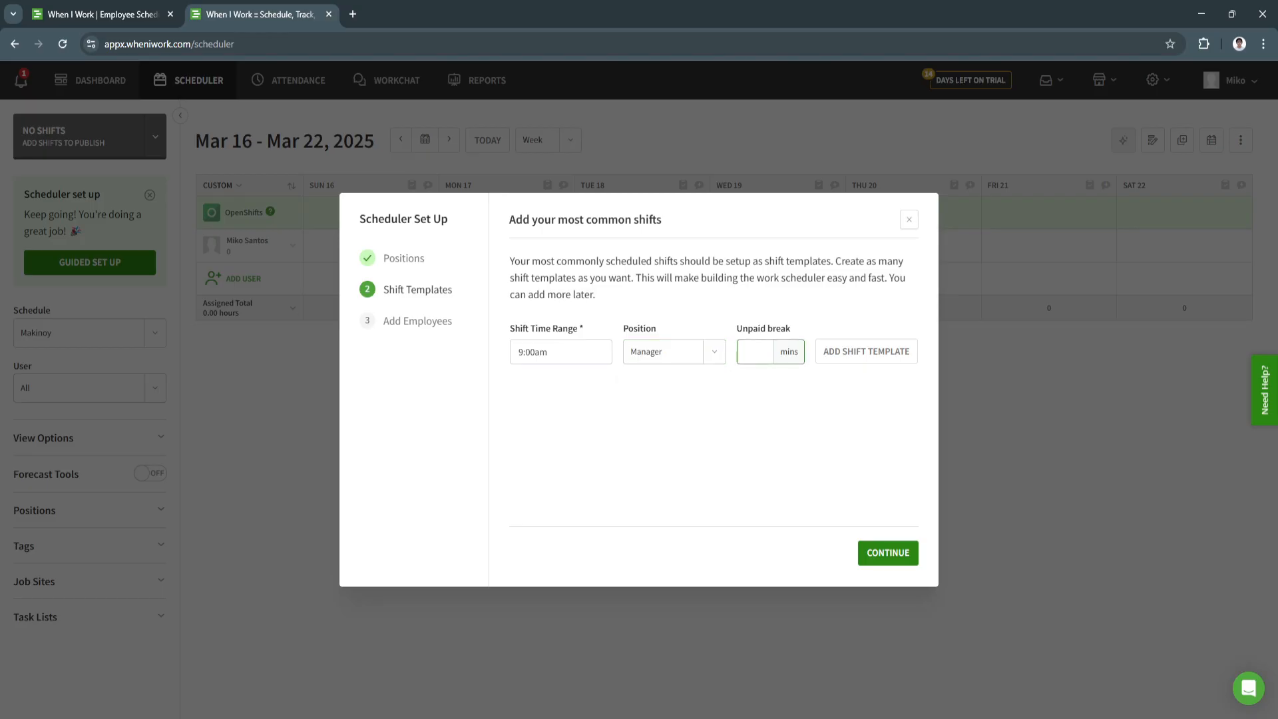
type("30")
left_click(888, 553)
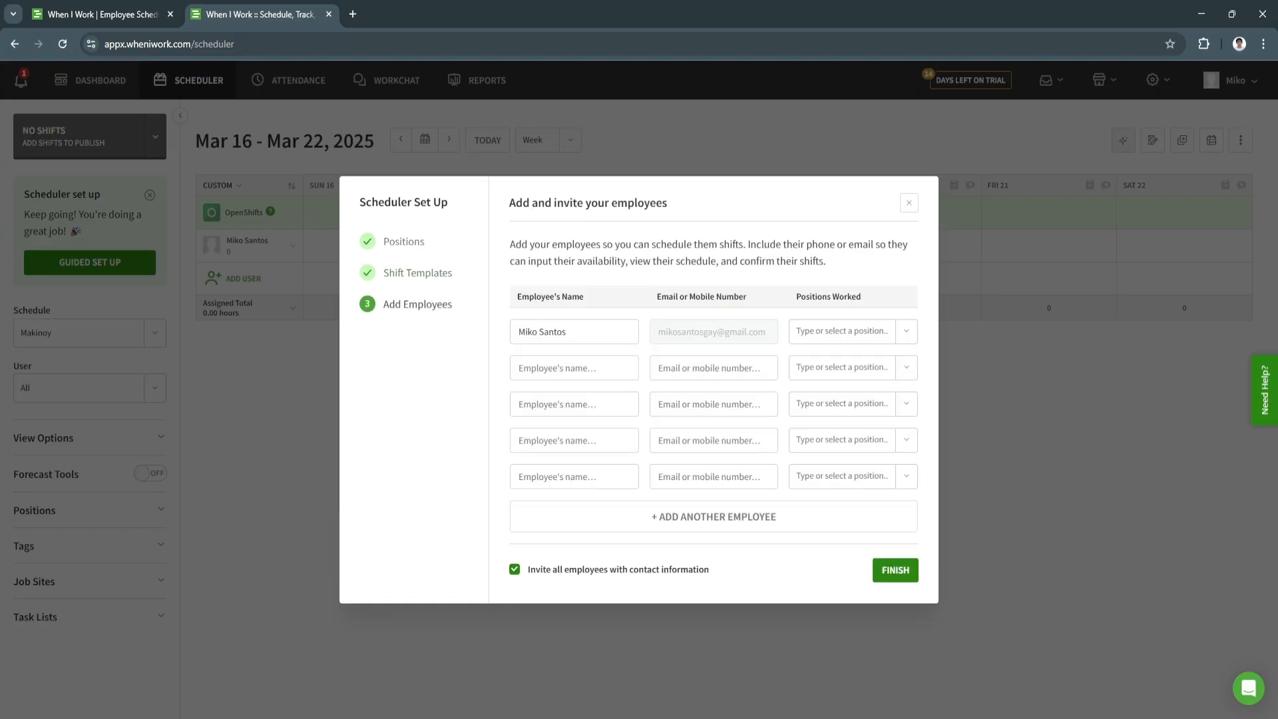
- Assign a position to the existing employee, finish the guided setup, and dismiss the tips about adding users and creating shifts
left_click(574, 368)
left_click(853, 332)
left_click(813, 365)
left_click(894, 570)
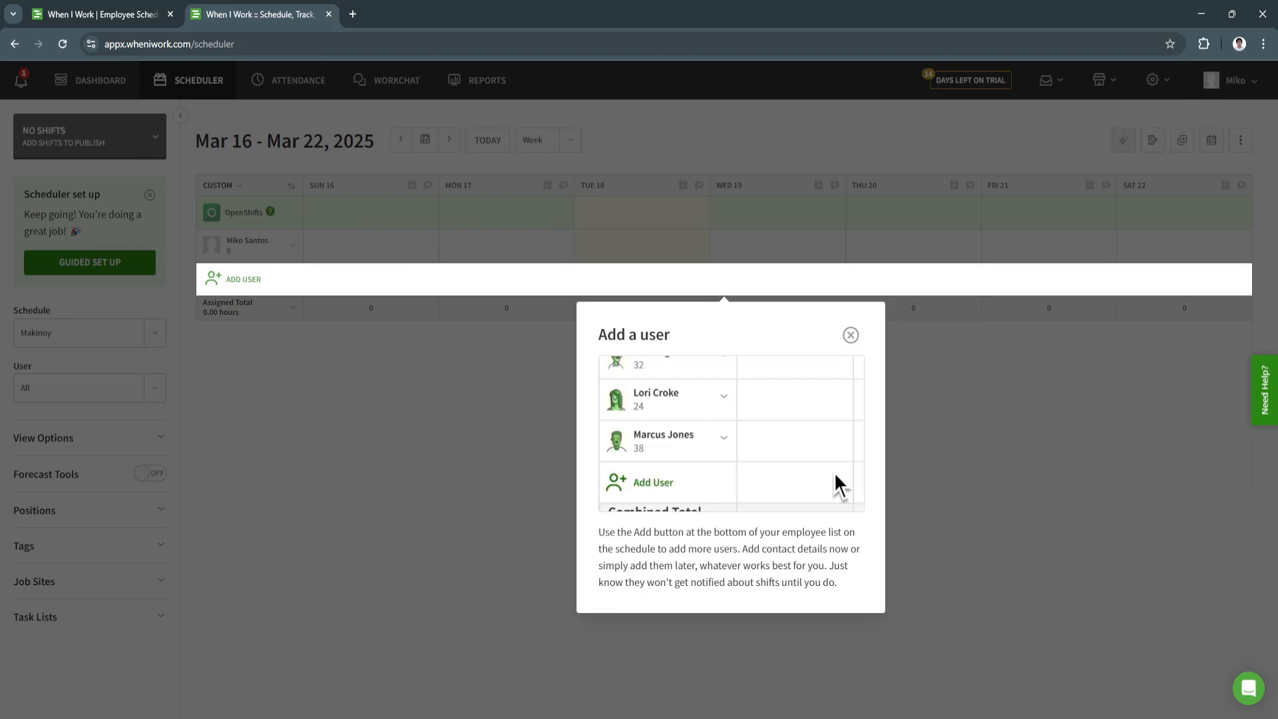
left_click(850, 335)
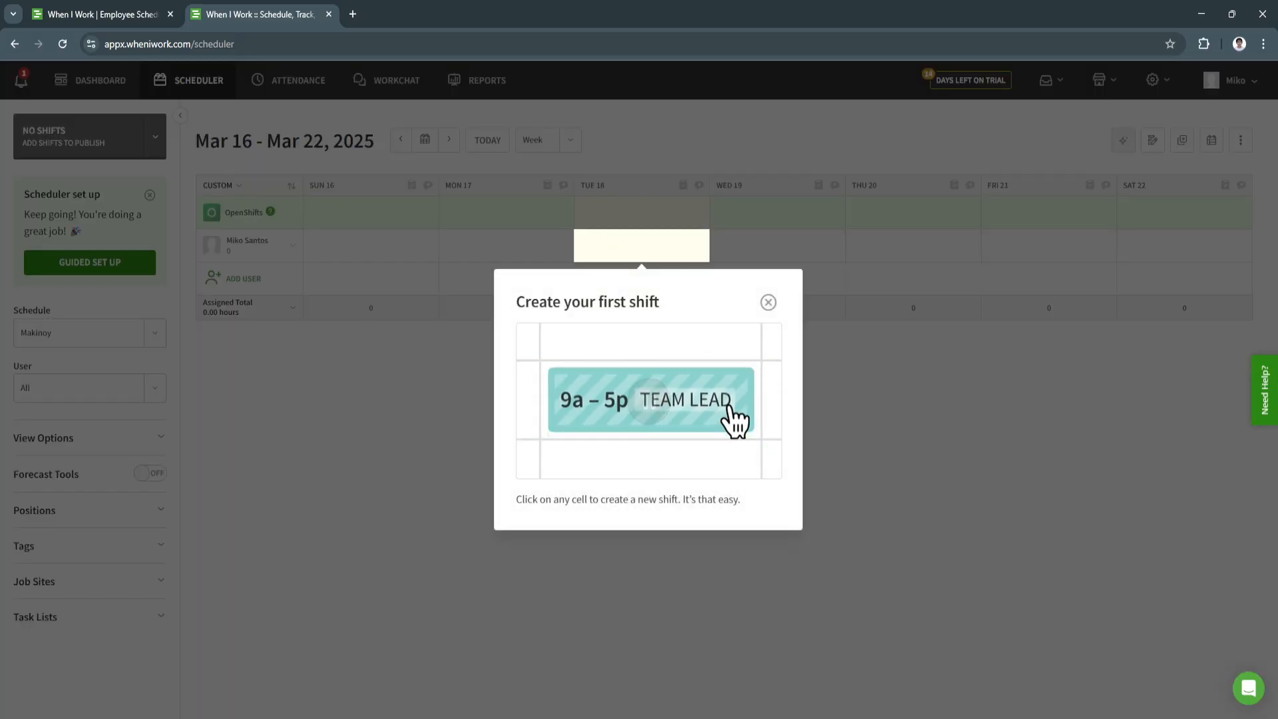
left_click(768, 302)
- Examine the new shift form for Tuesday, March 18, including its position and break options, and close it without saving
left_click(641, 244)
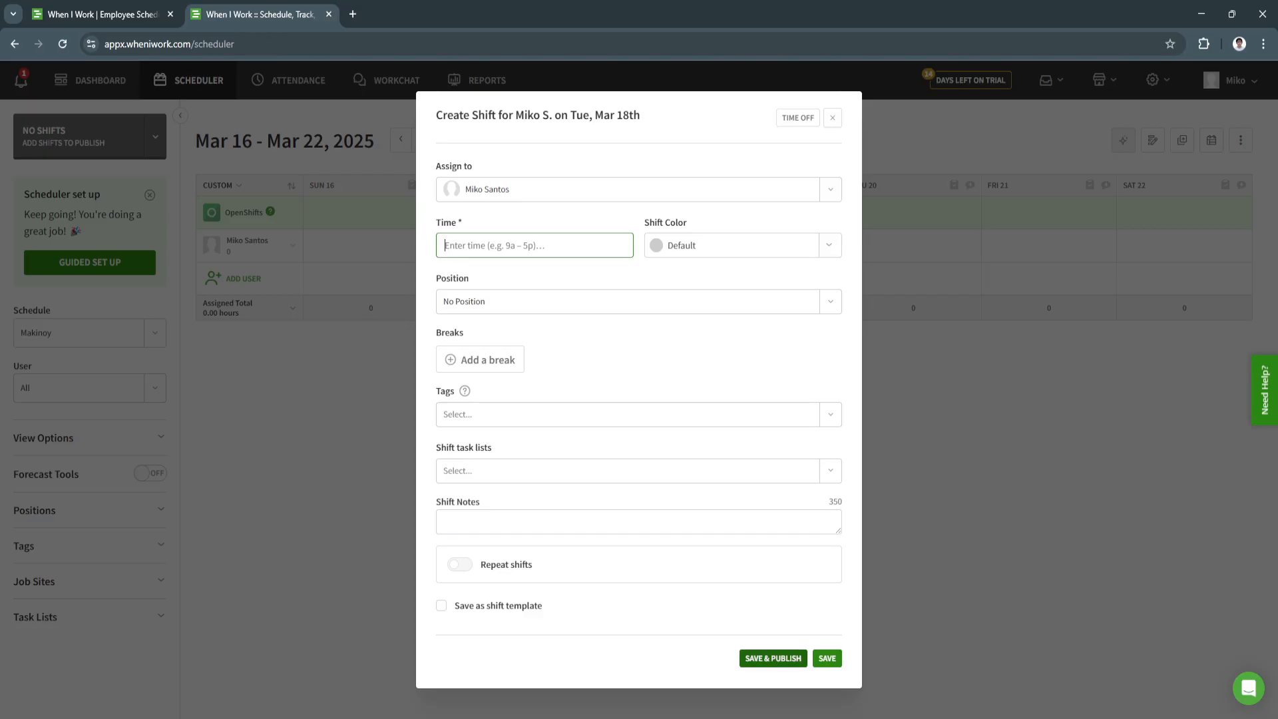
left_click(489, 301)
left_click(486, 359)
key("Tab")
key("Tab")
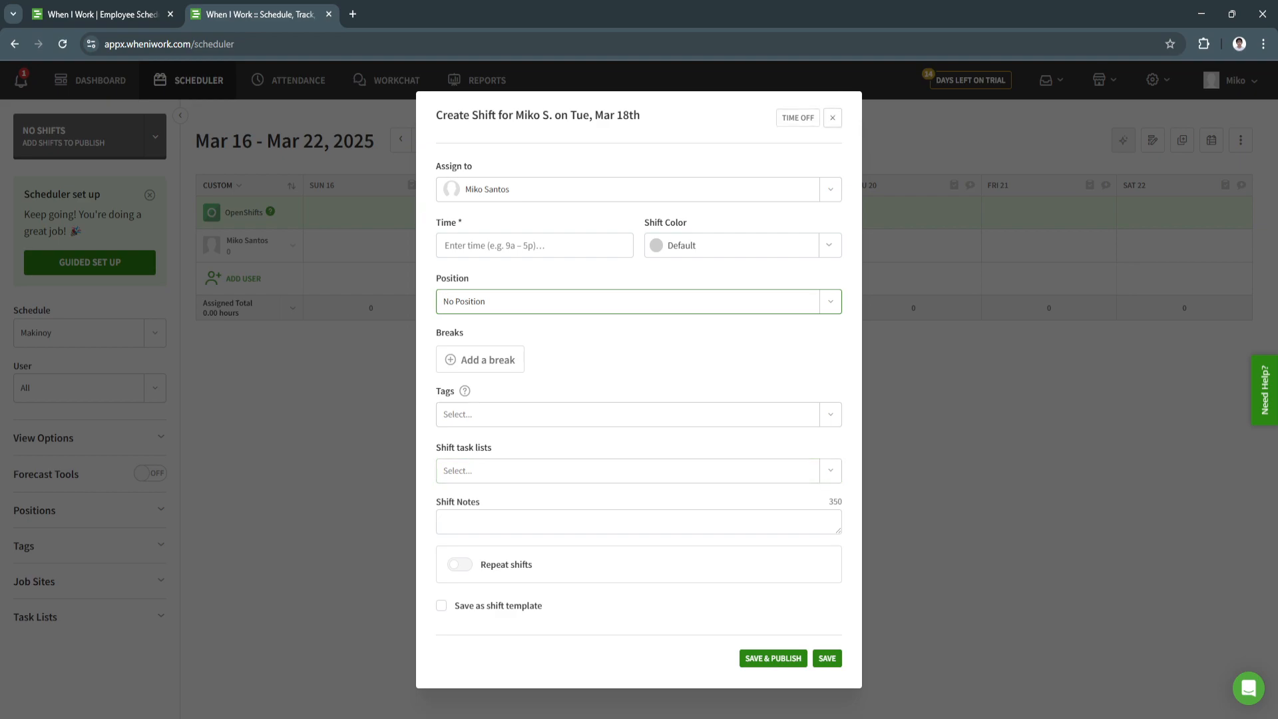
left_click(832, 117)
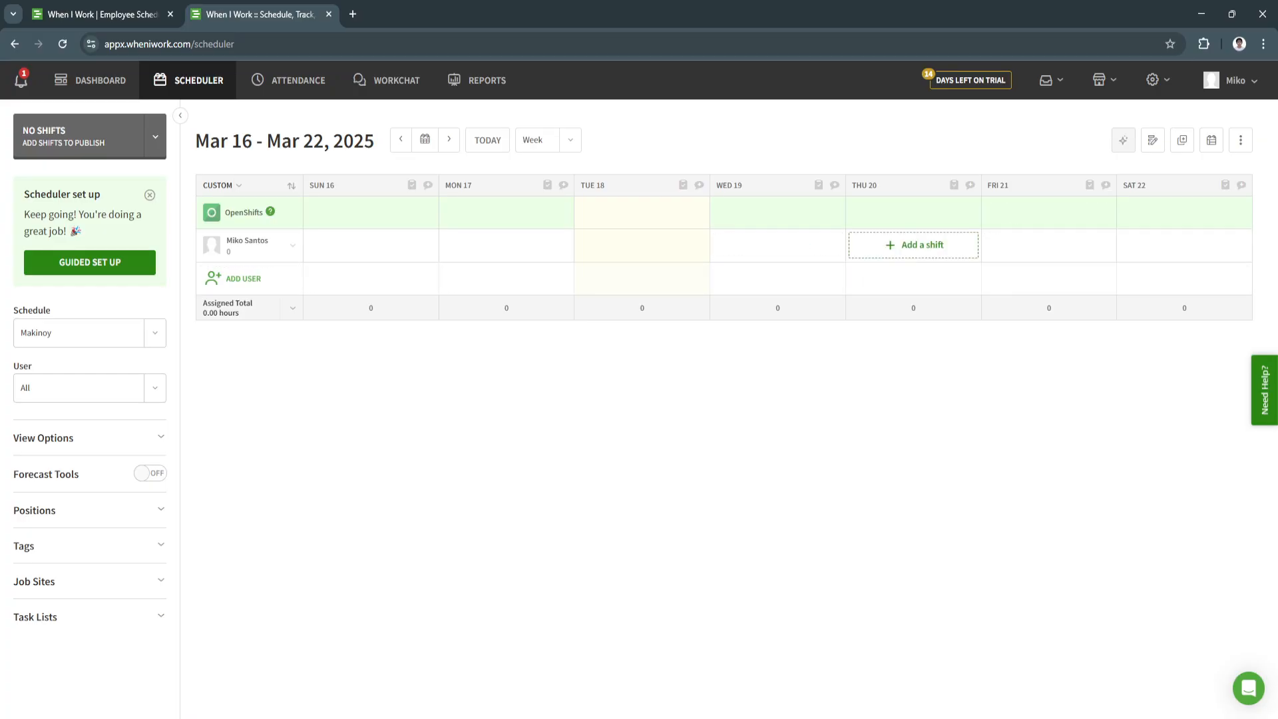
- View the time off request form for Wednesday, March 19, and close it without sending a request
left_click(779, 245)
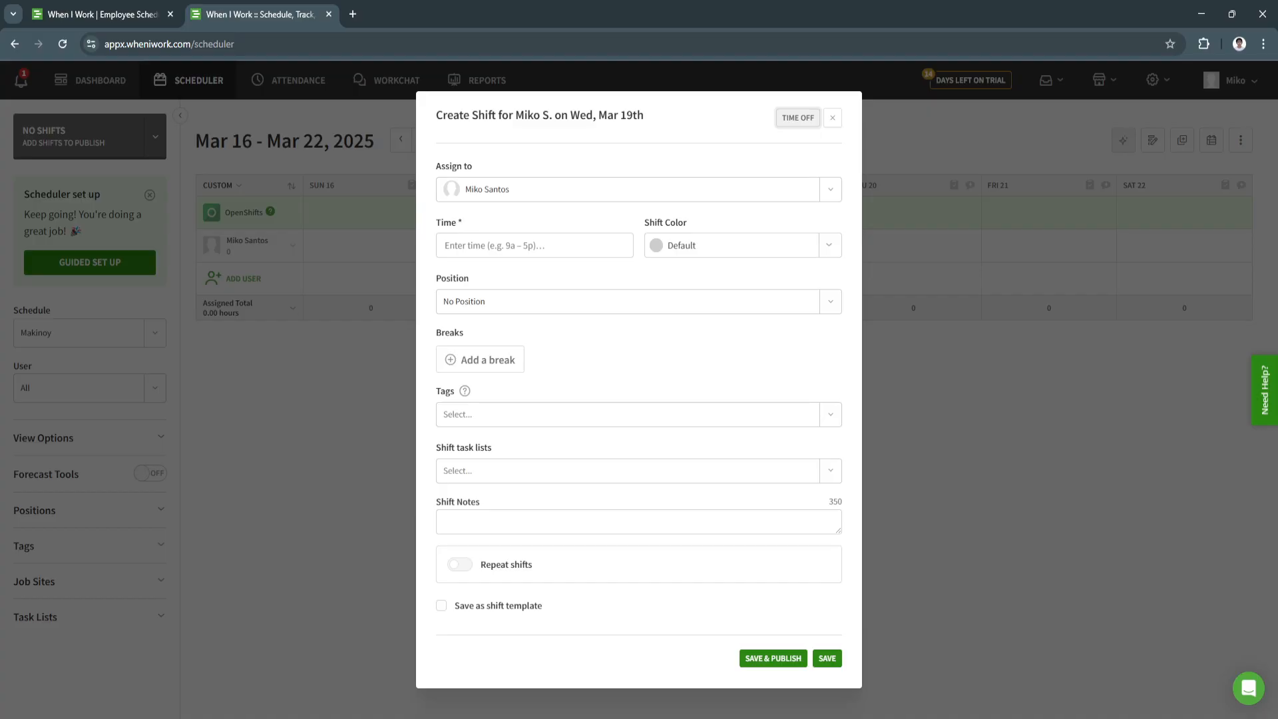
left_click(798, 117)
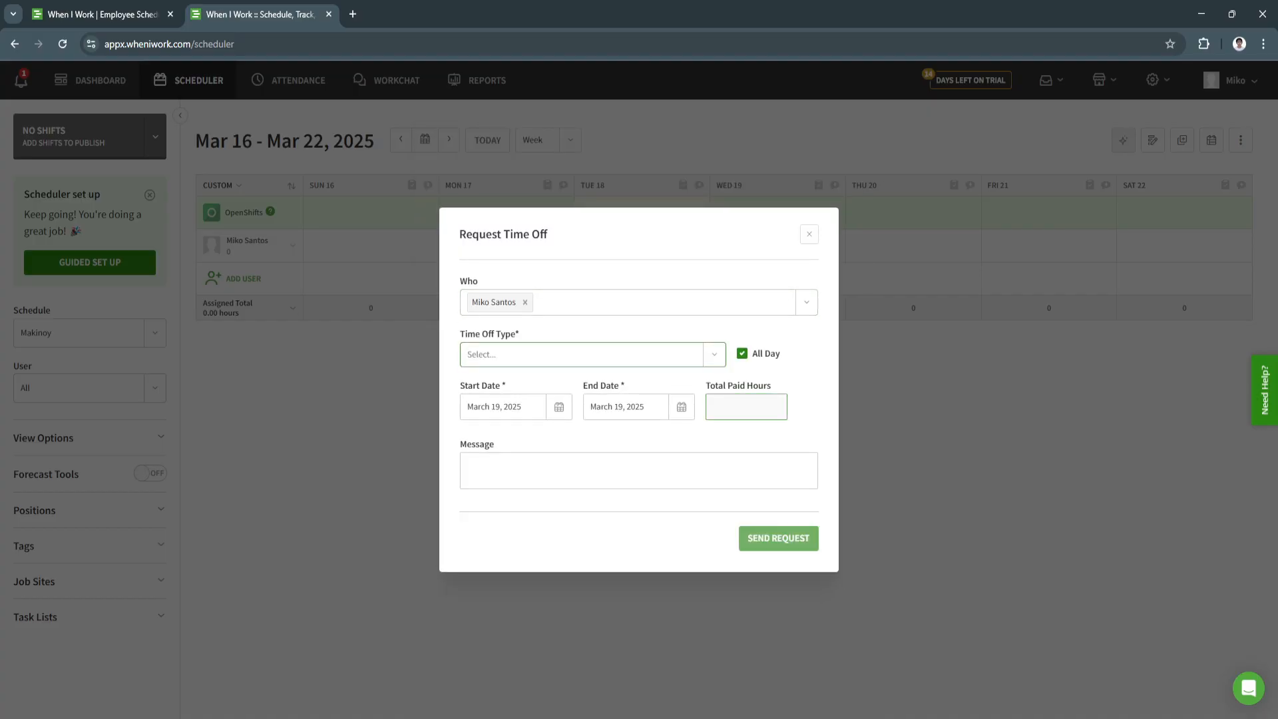
left_click(808, 234)
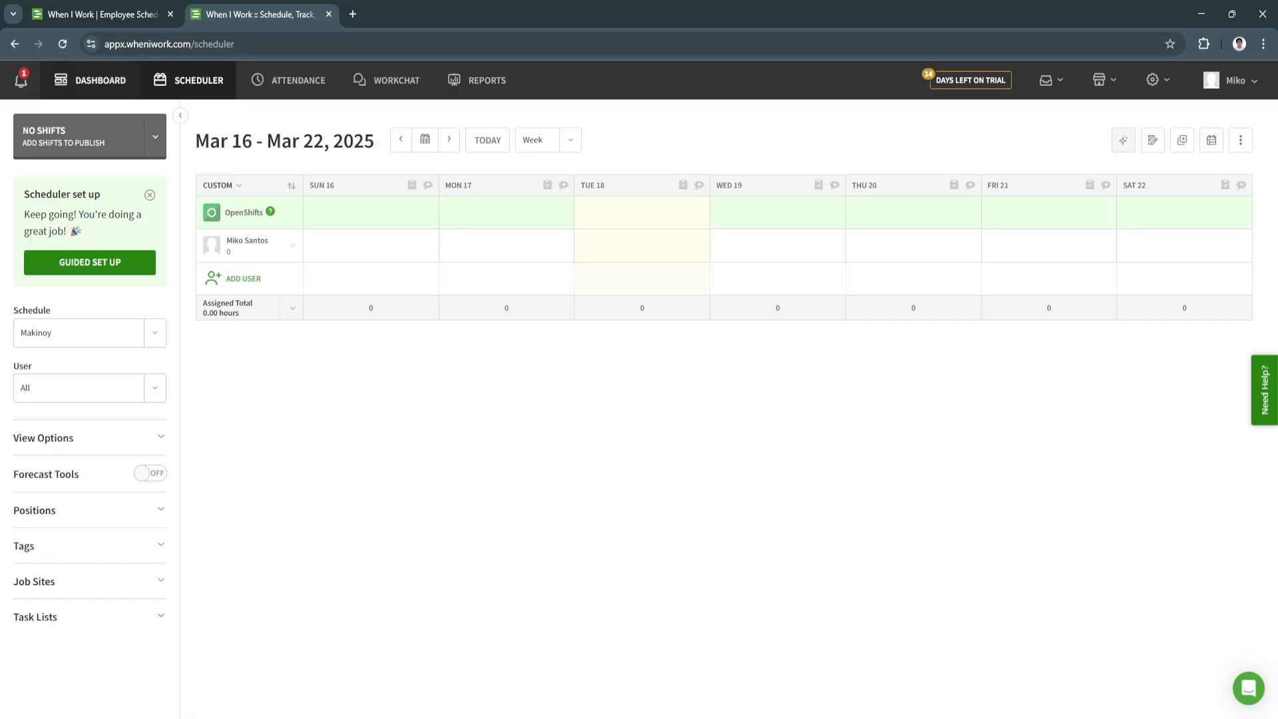
- Open the dashboard and review the Get to know When I Work guide and the sections beneath it
left_click(90, 80)
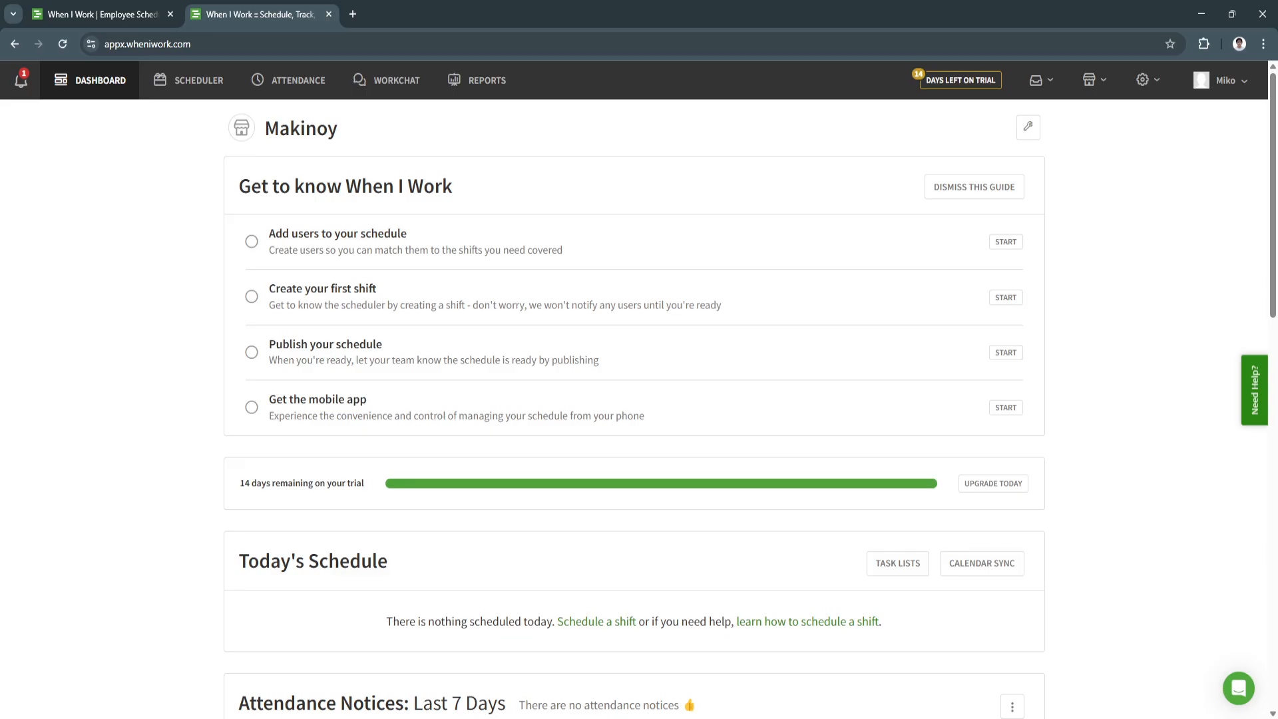
left_click_drag(239, 185, 453, 186)
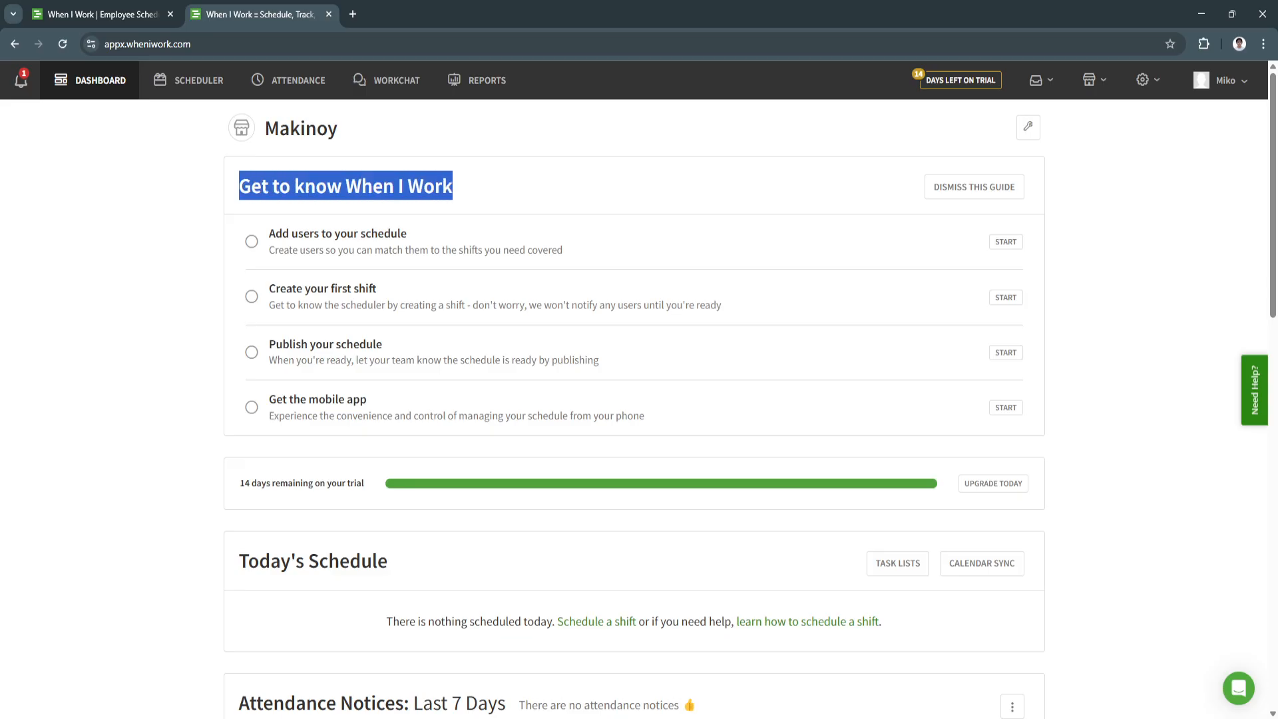
left_click(453, 186)
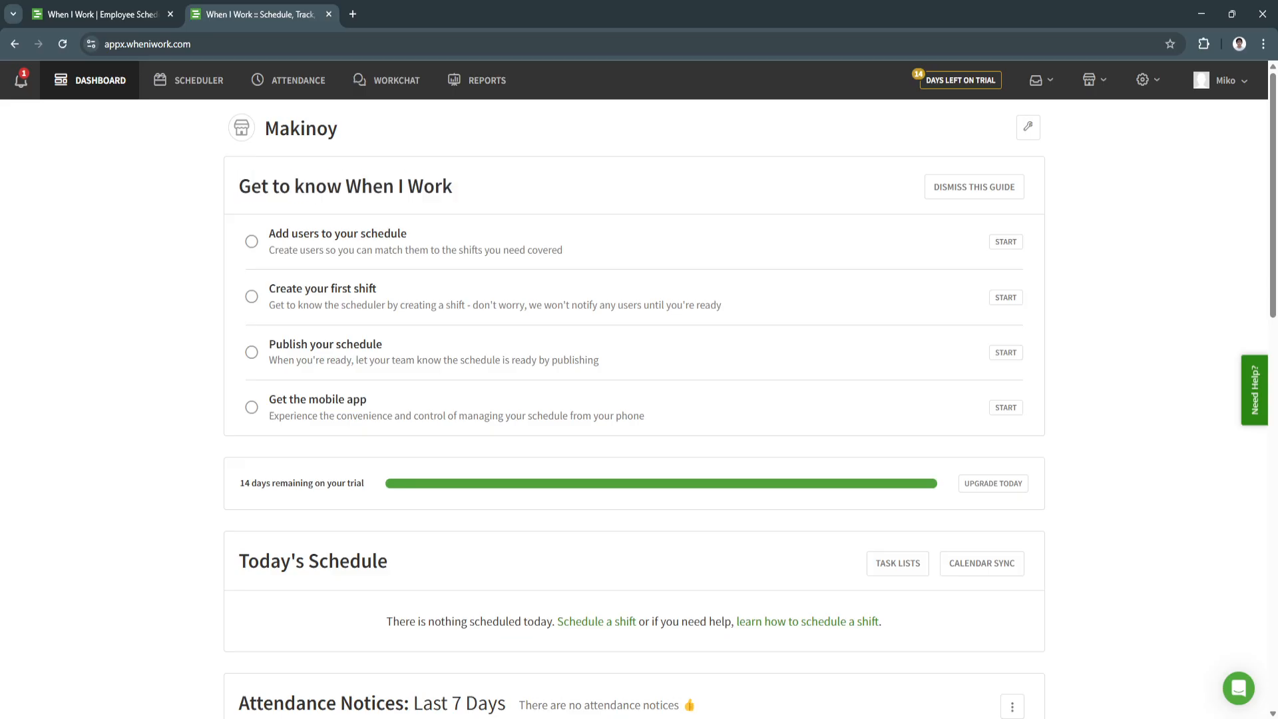
scroll(639, 399, "down", 1)
scroll(639, 399, "up", 1)
scroll(639, 399, "down", 1)
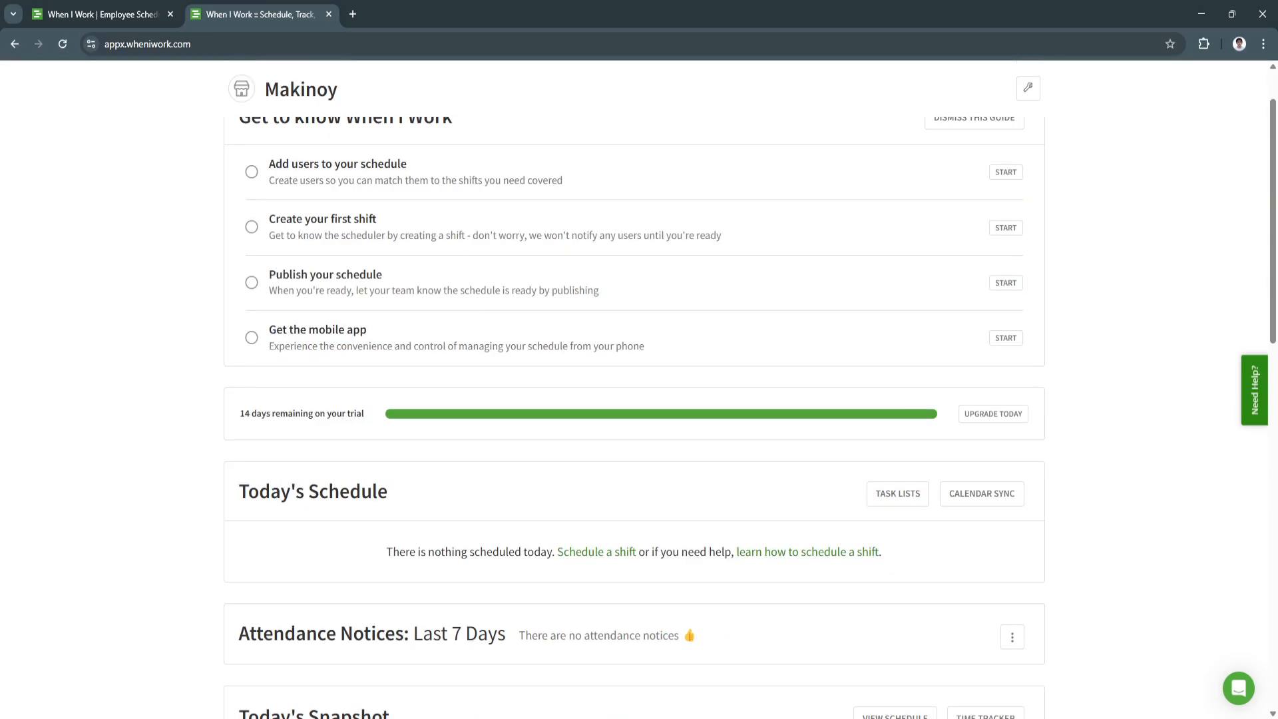
scroll(639, 400, "down", 4)
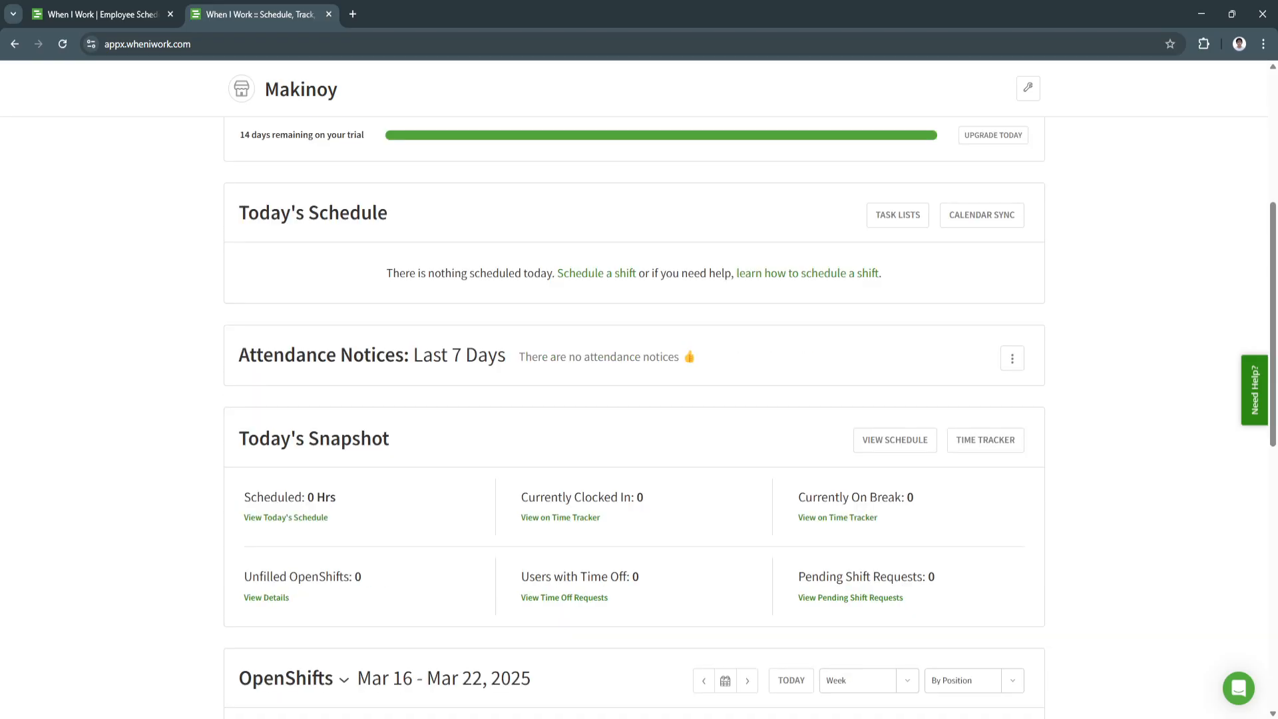
- View the task lists and the calendar sync links for Today's Schedule, closing each dialog without changes
left_click_drag(248, 212, 388, 212)
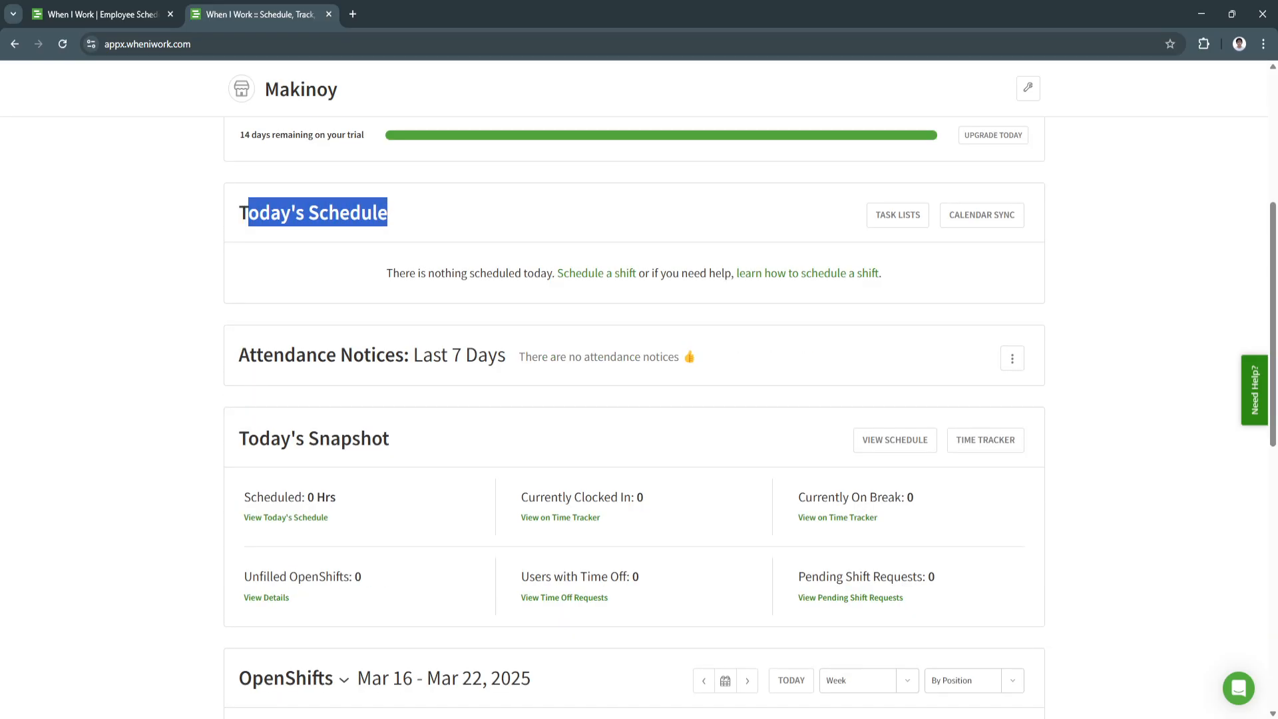
left_click(898, 214)
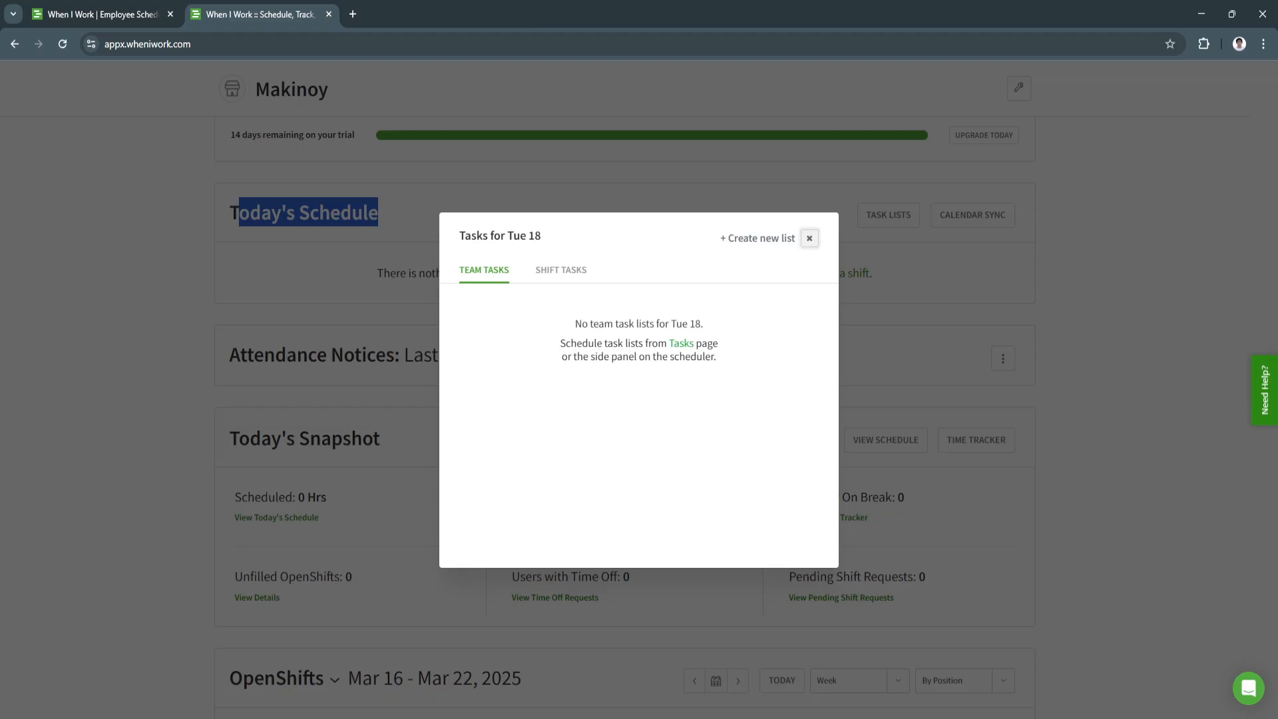
left_click(809, 238)
left_click(982, 214)
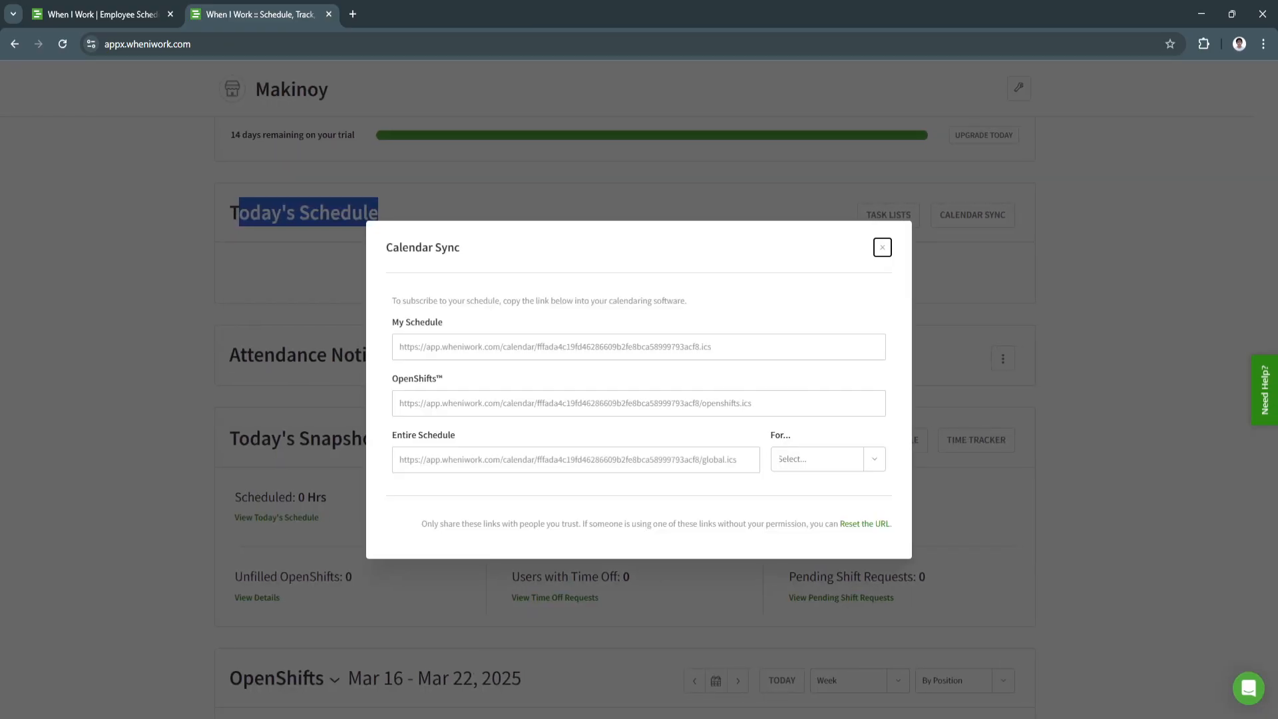
left_click(882, 247)
- Examine the rest of the dashboard, including Today's Snapshot, OpenShifts, Worked Labor Cost, Pay Period Forecast and Important Upcoming Dates
scroll(882, 247, "down", 1)
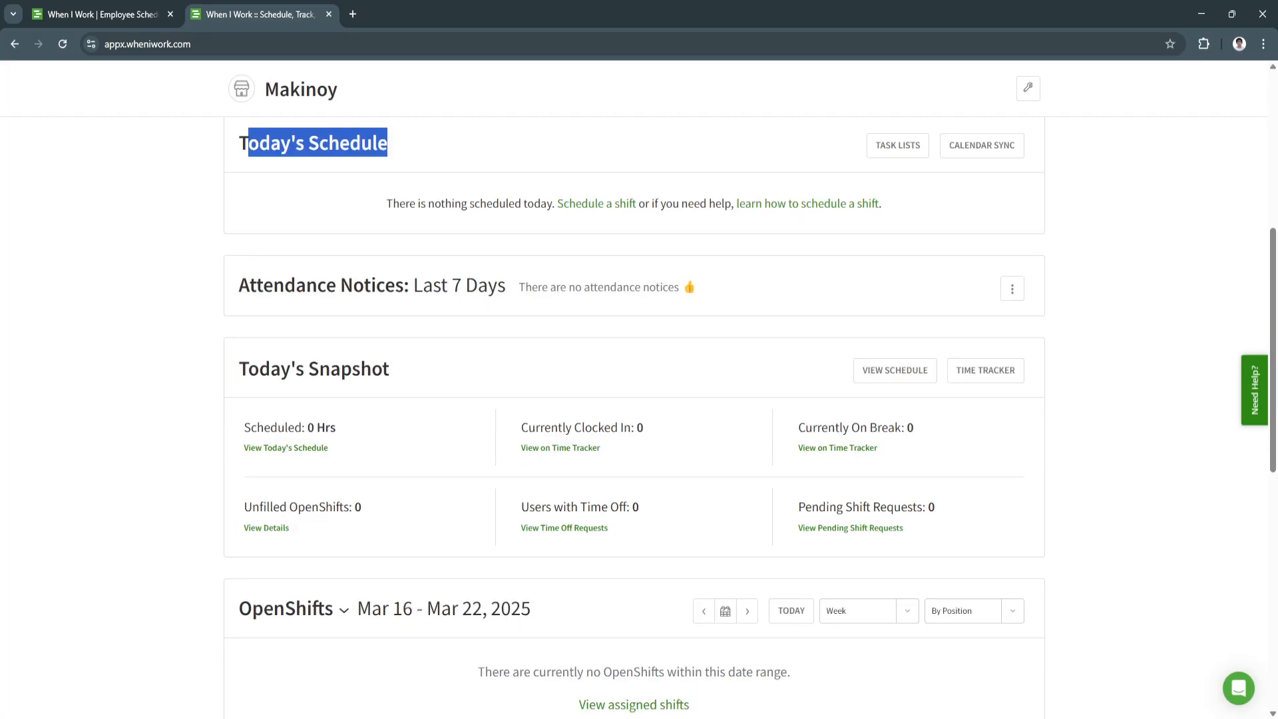
scroll(633, 399, "down", 2)
left_click_drag(239, 228, 390, 229)
scroll(391, 229, "down", 1)
scroll(634, 400, "down", 5)
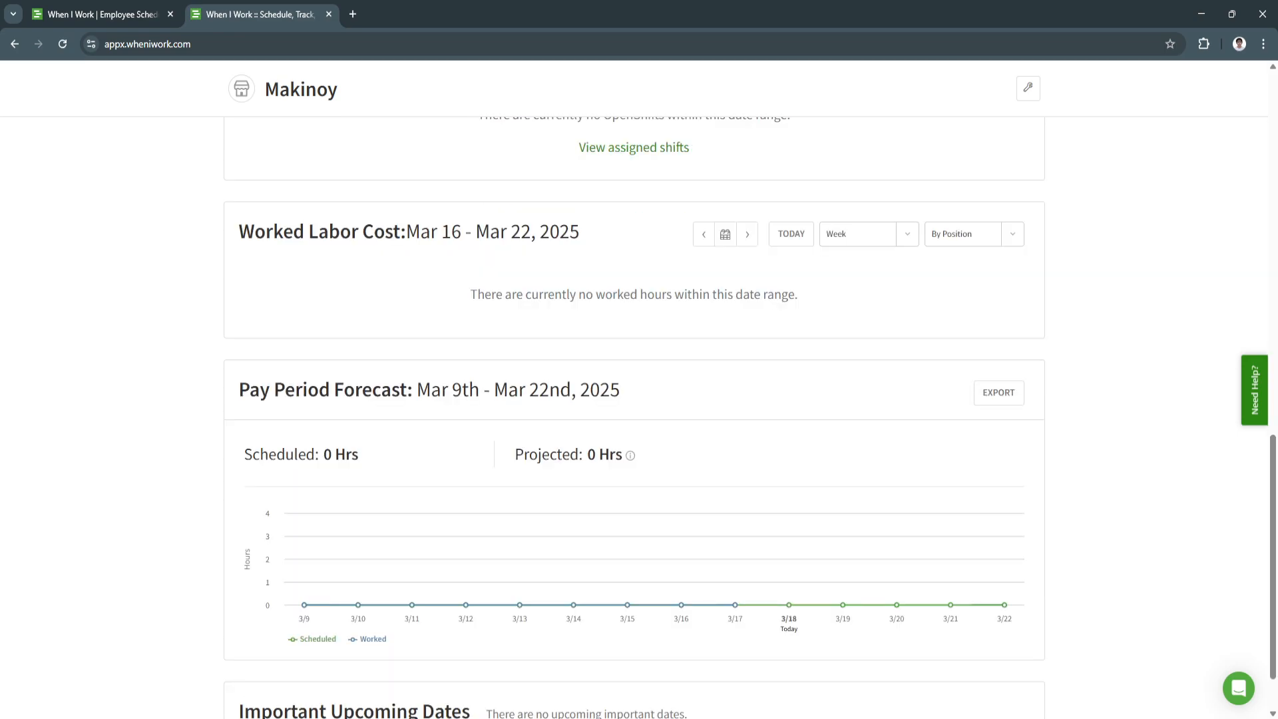
scroll(634, 400, "down", 1)
scroll(633, 400, "up", 4)
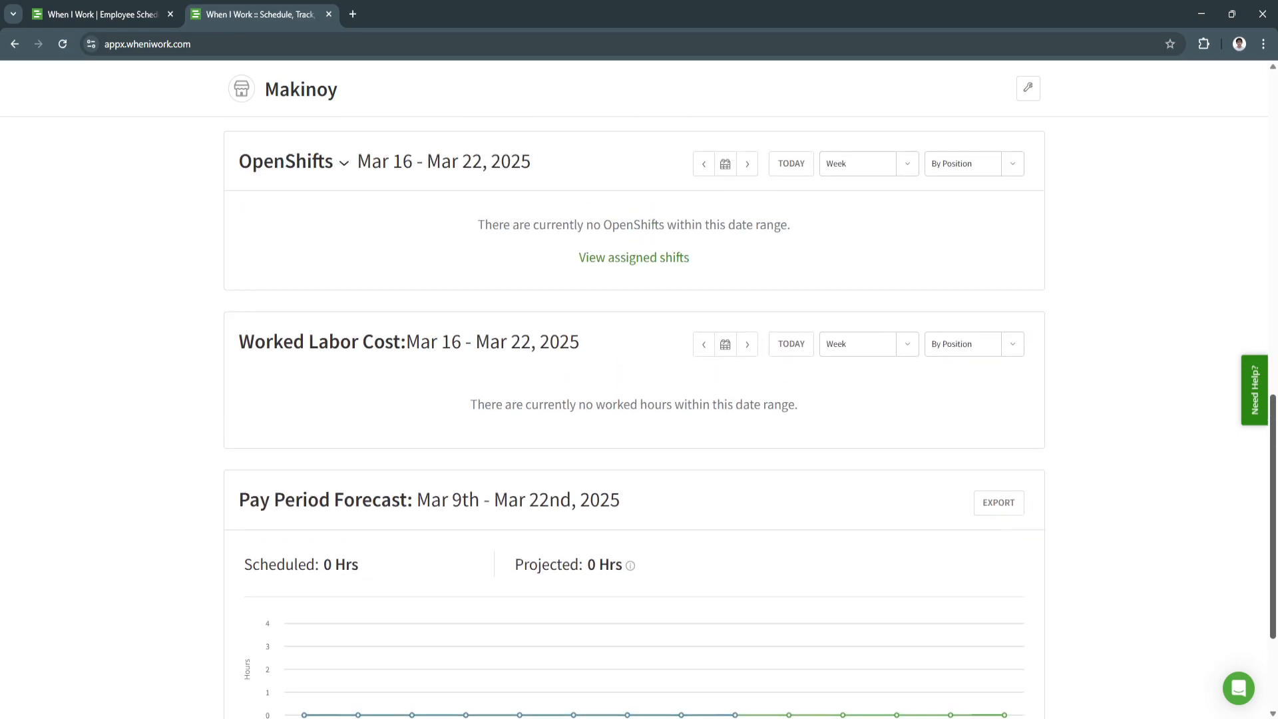
scroll(634, 399, "down", 4)
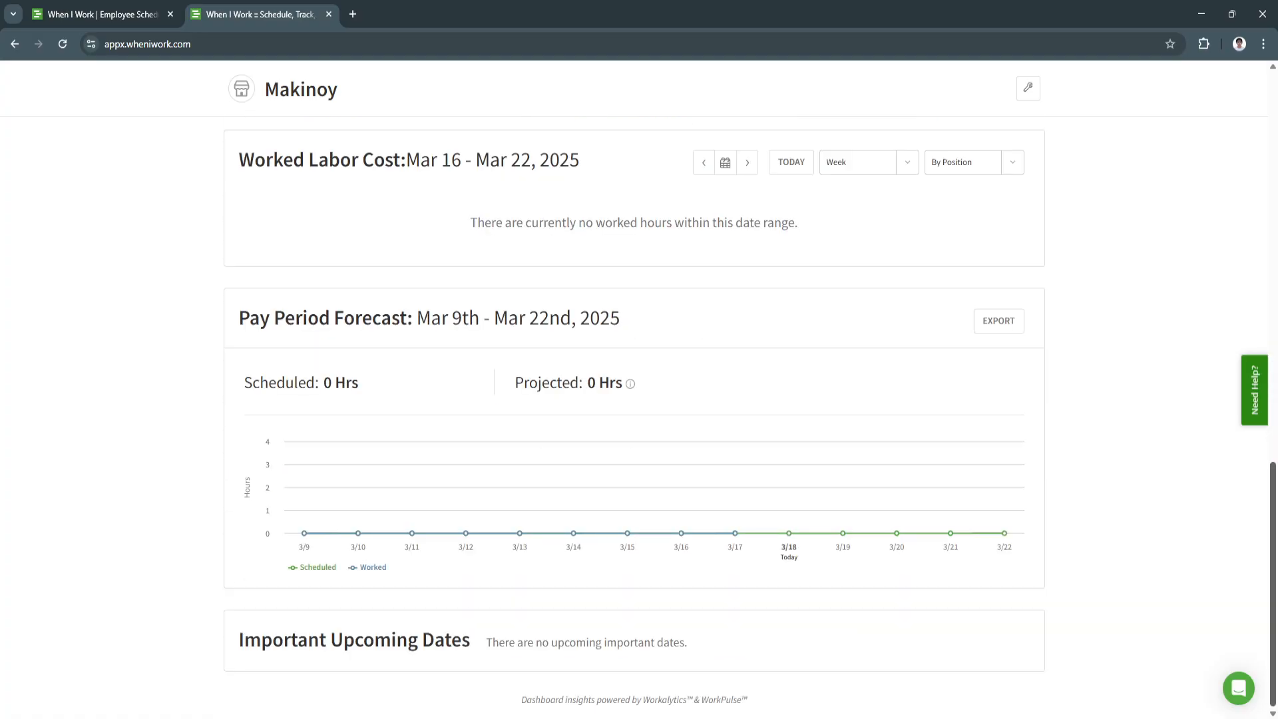
scroll(634, 399, "up", 12)
scroll(634, 400, "up", 4)
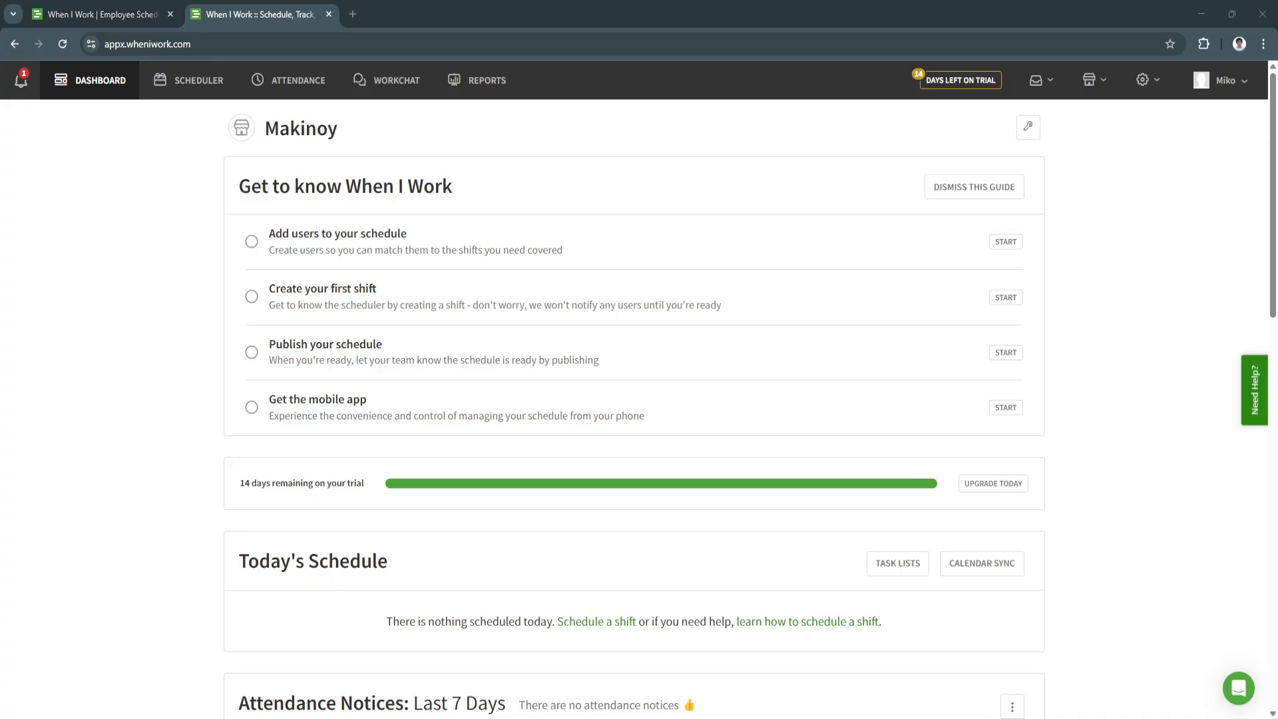
- Open the Attendance page and read its overview of time tracking and labor costs
left_click(288, 80)
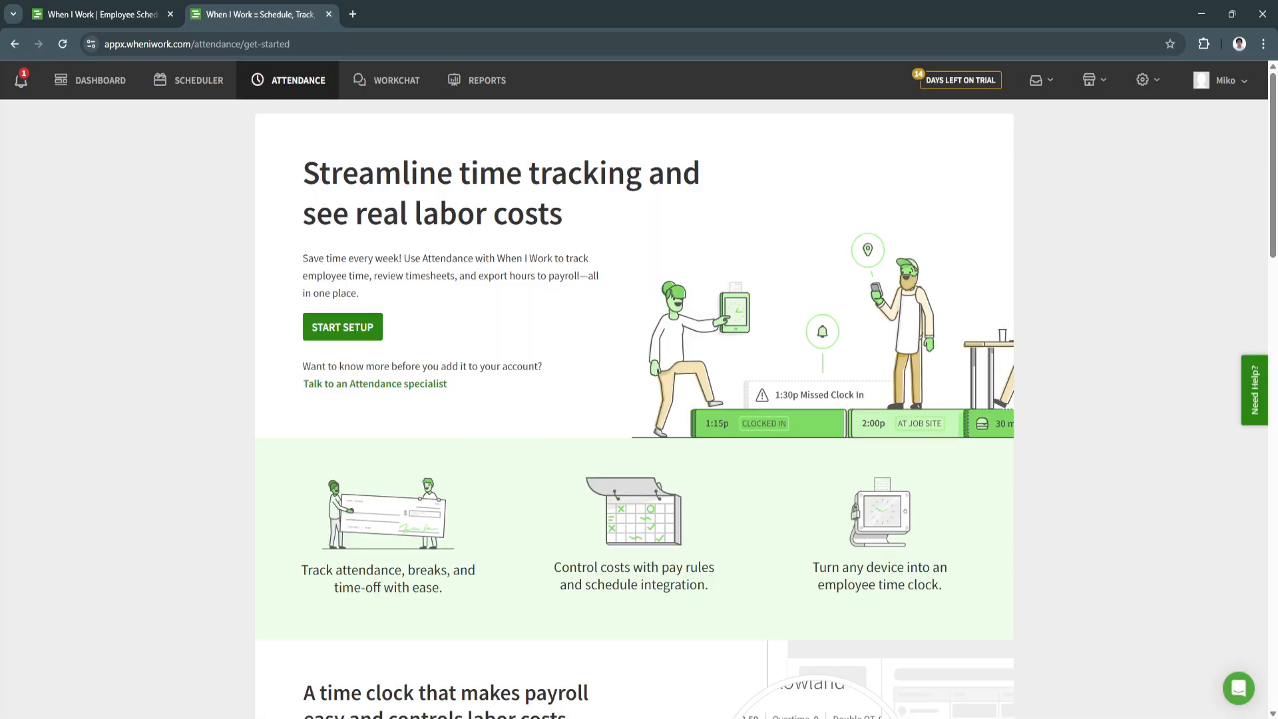
left_click_drag(318, 174, 376, 175)
left_click(376, 176)
scroll(633, 400, "down", 5)
scroll(634, 399, "up", 4)
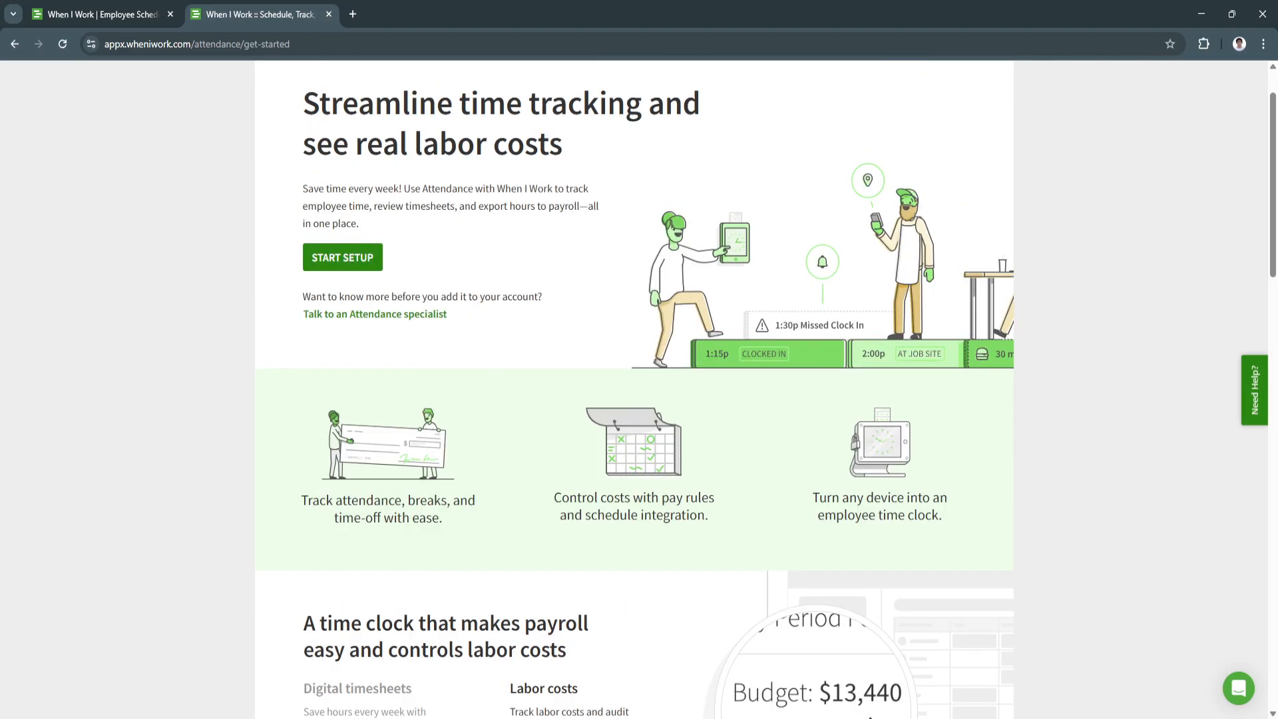
- Start the Attendance setup and define the pay period from Mon, Mar 24 to Mon, Mar 31 with a Weekly length
left_click(342, 257)
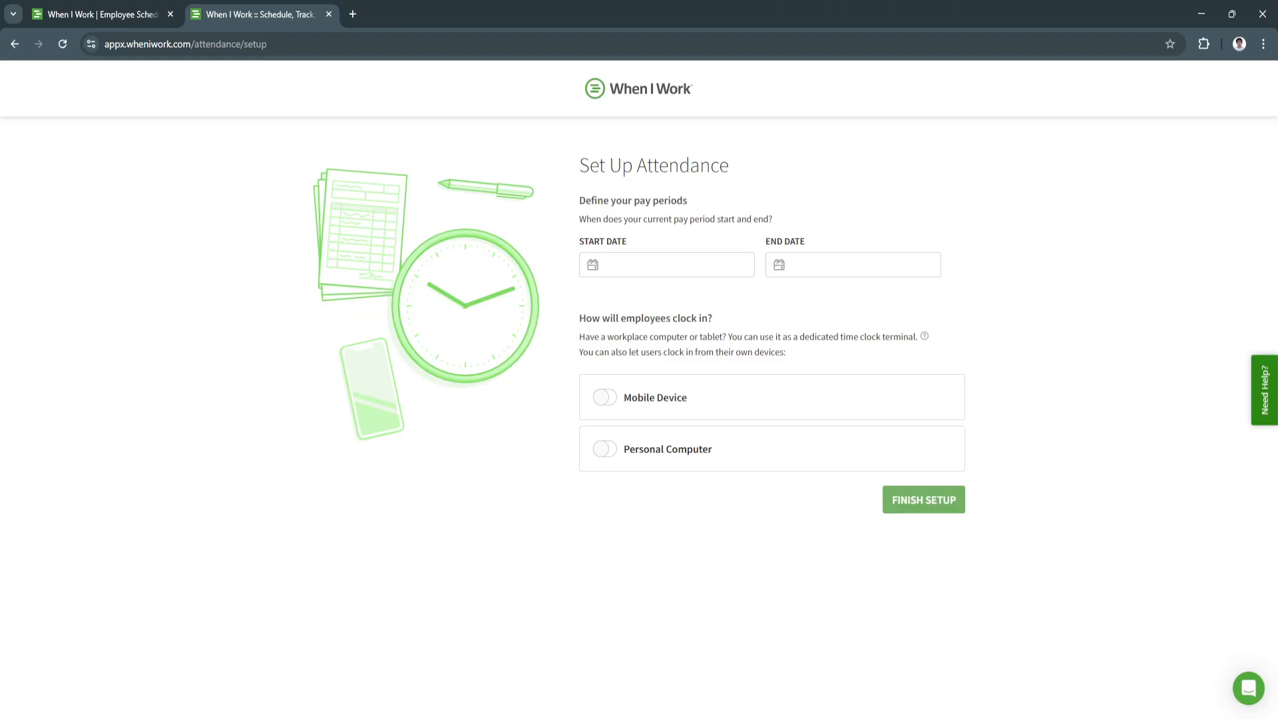
left_click(667, 265)
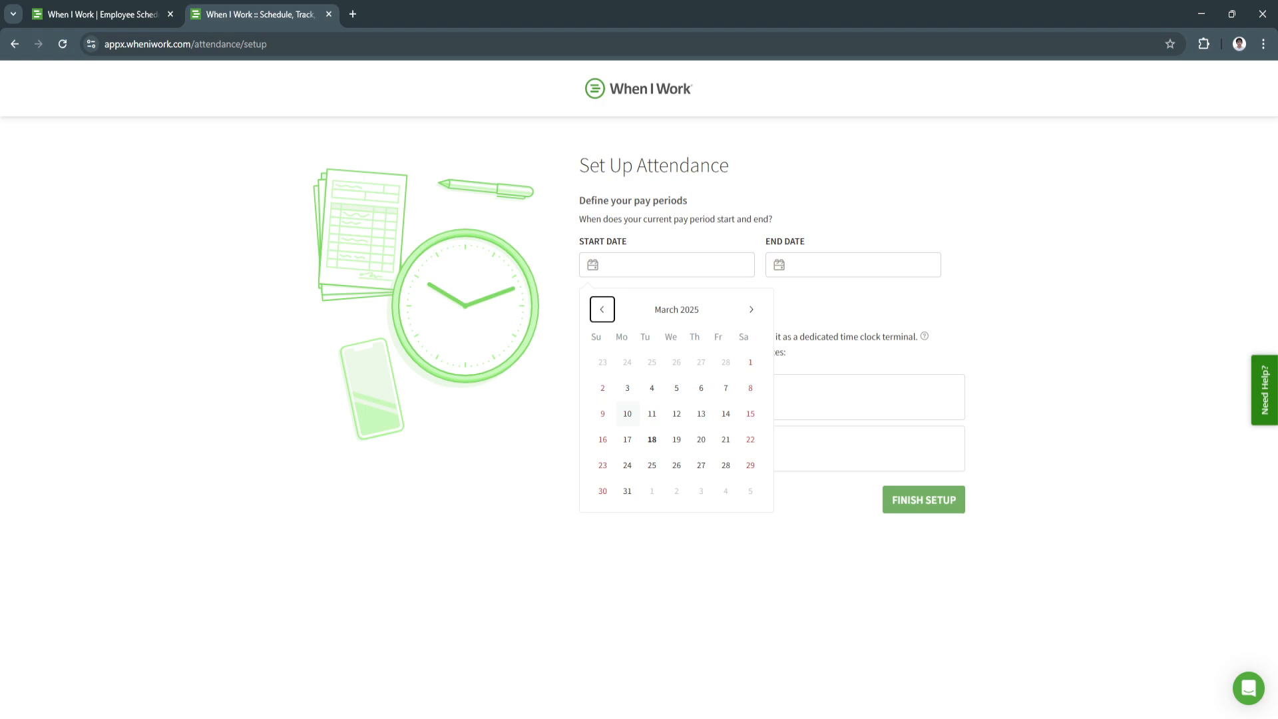
left_click(627, 465)
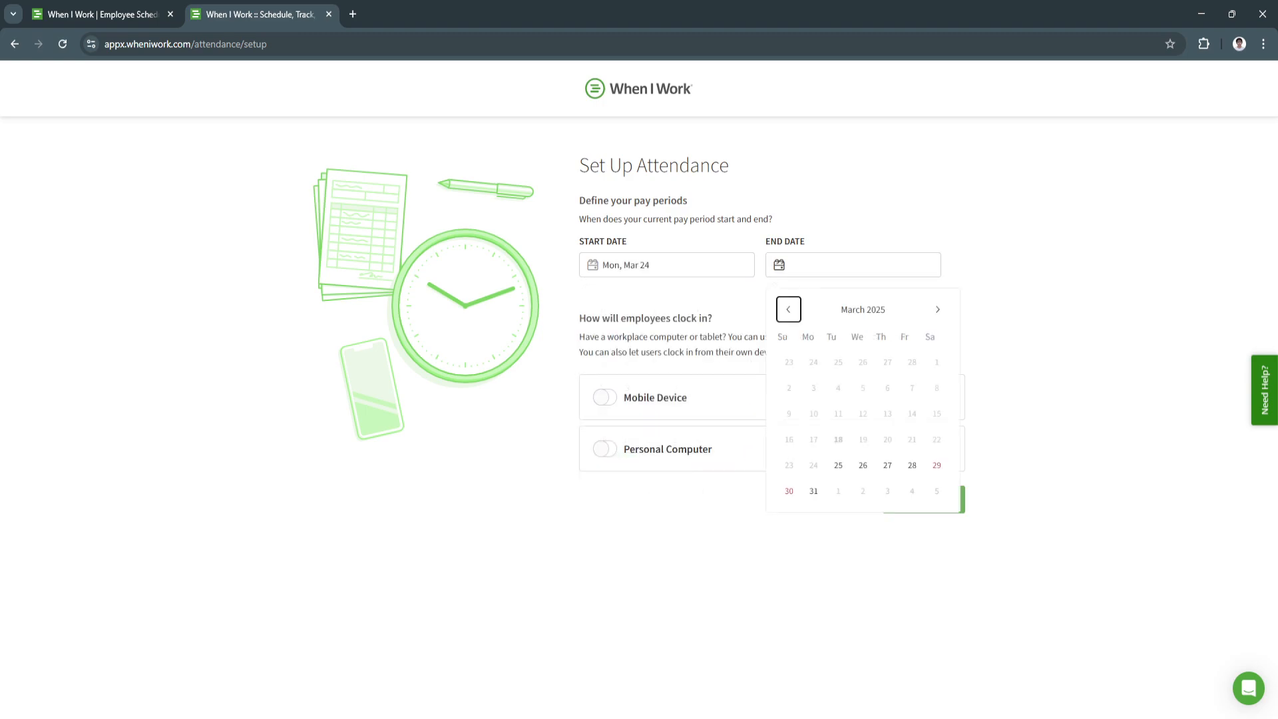
left_click(813, 490)
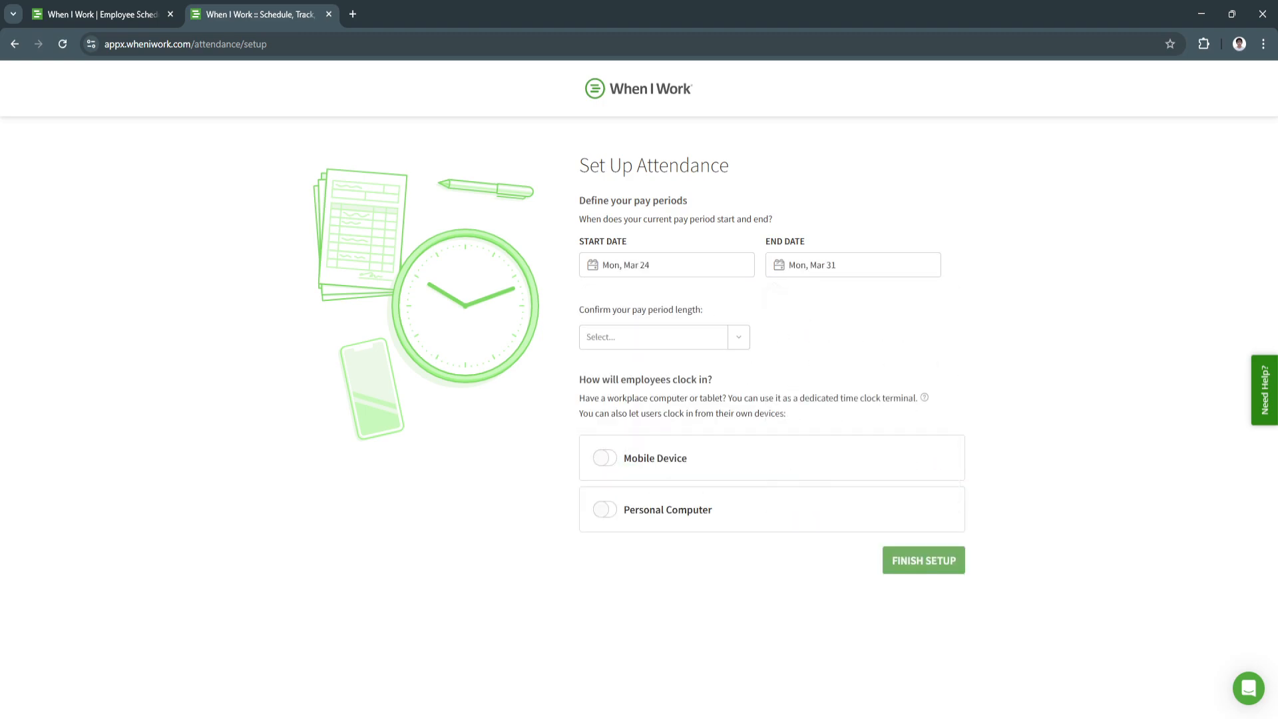
left_click(664, 336)
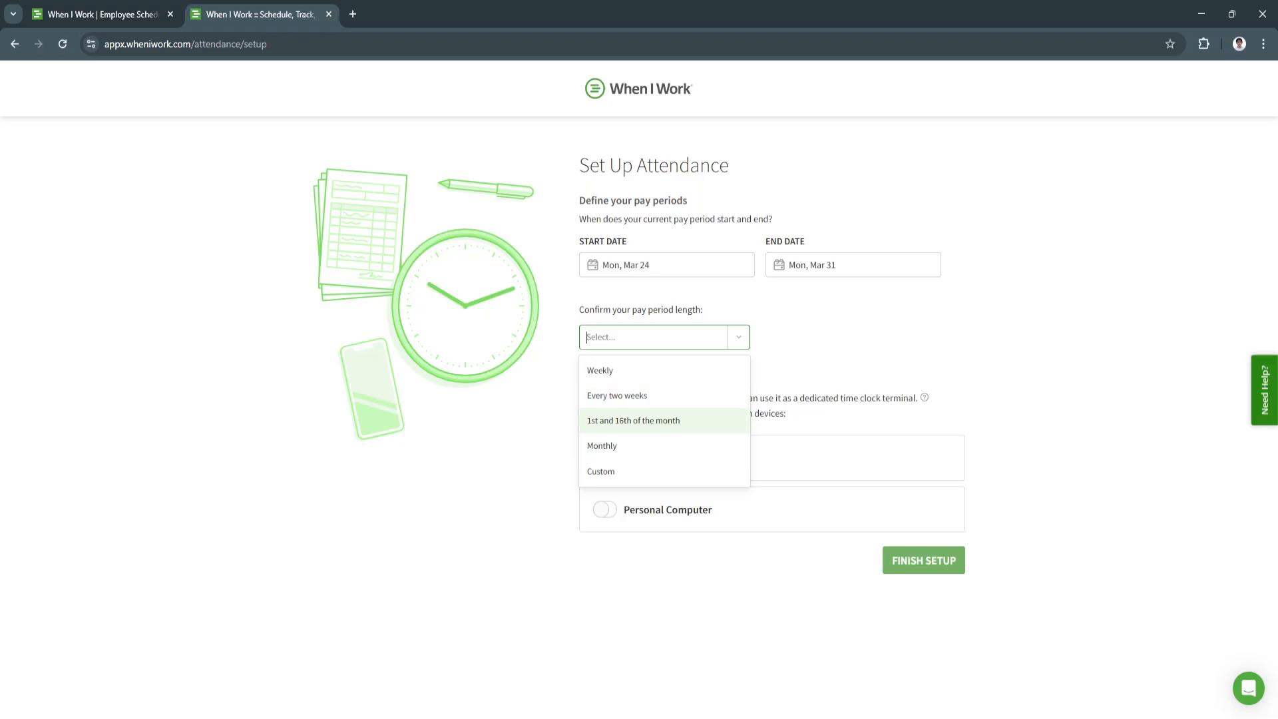
left_click(664, 370)
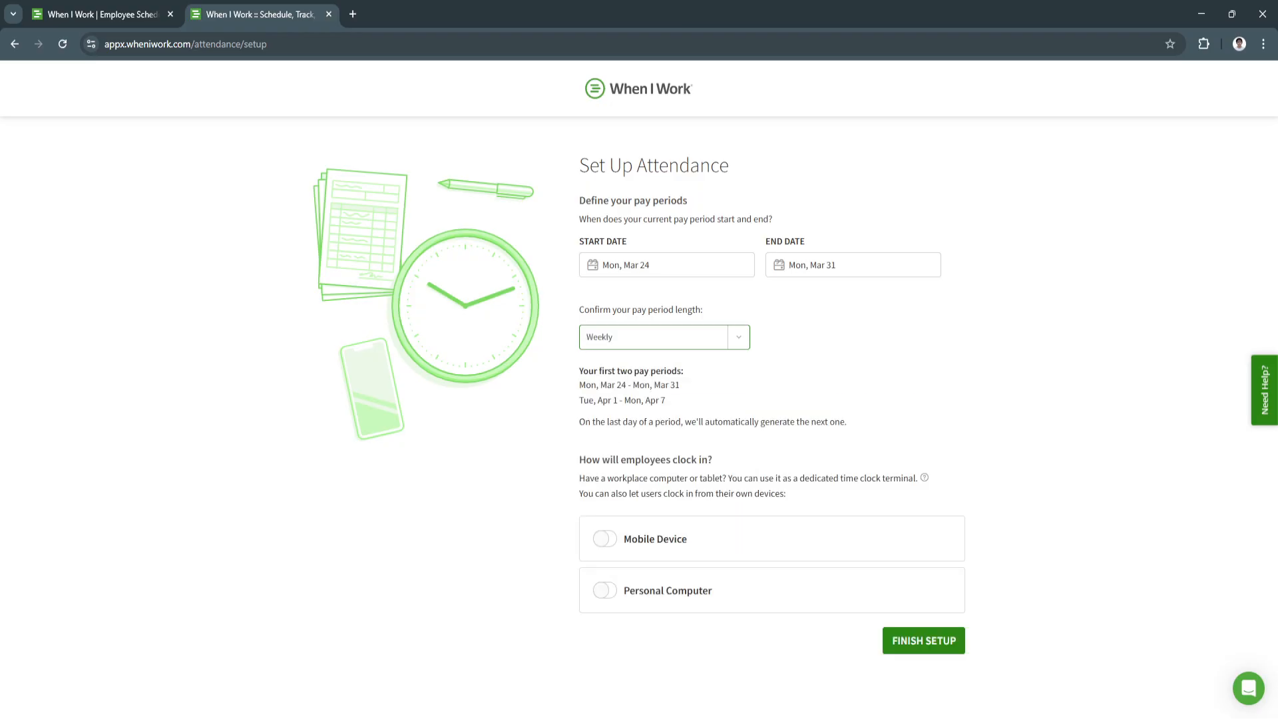
left_click(666, 376)
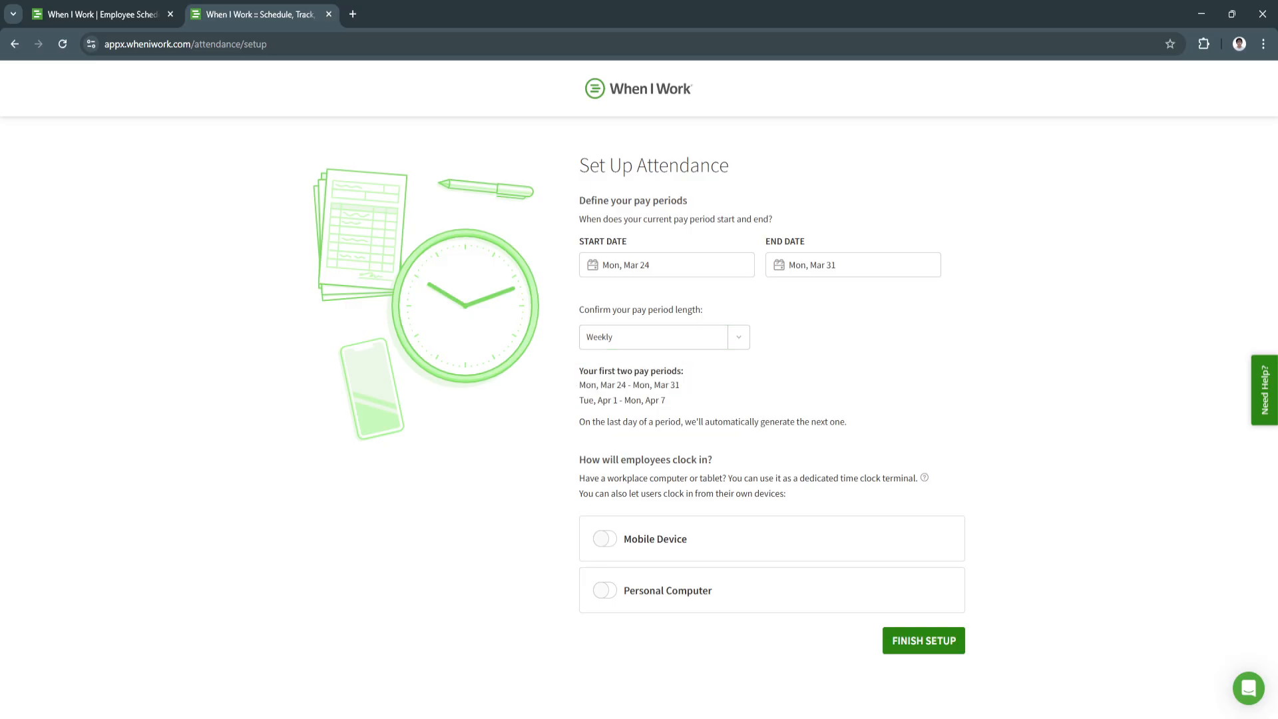
left_click_drag(579, 421, 811, 421)
left_click(810, 422)
- Allow clock-in from Mobile Device and Personal Computer without location requirements, and finish the attendance setup
left_click(605, 538)
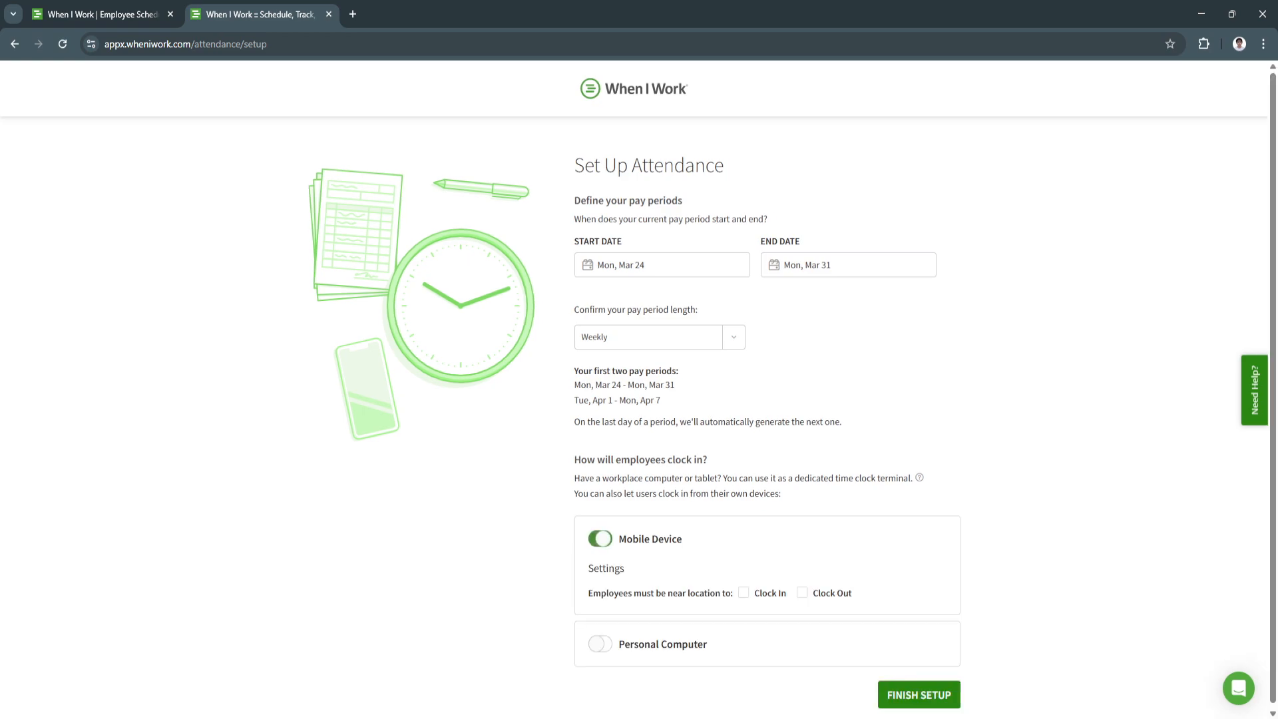
left_click(600, 644)
scroll(601, 644, "down", 1)
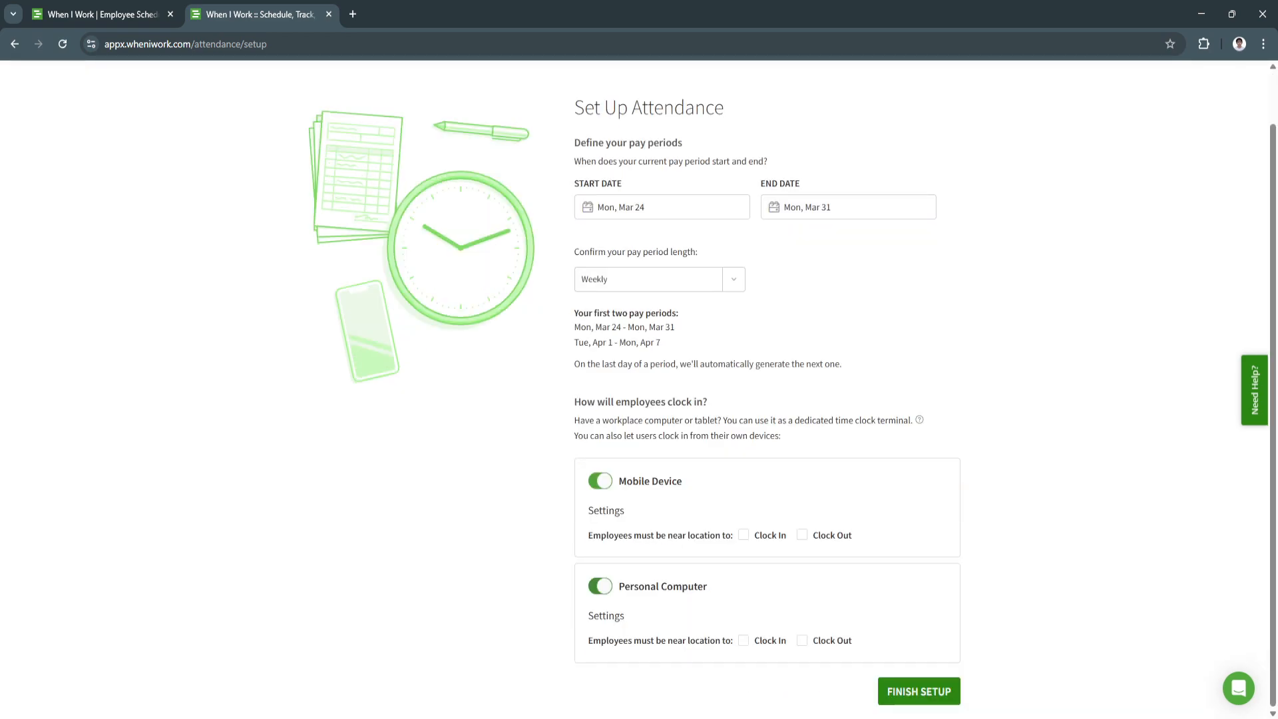
left_click(744, 535)
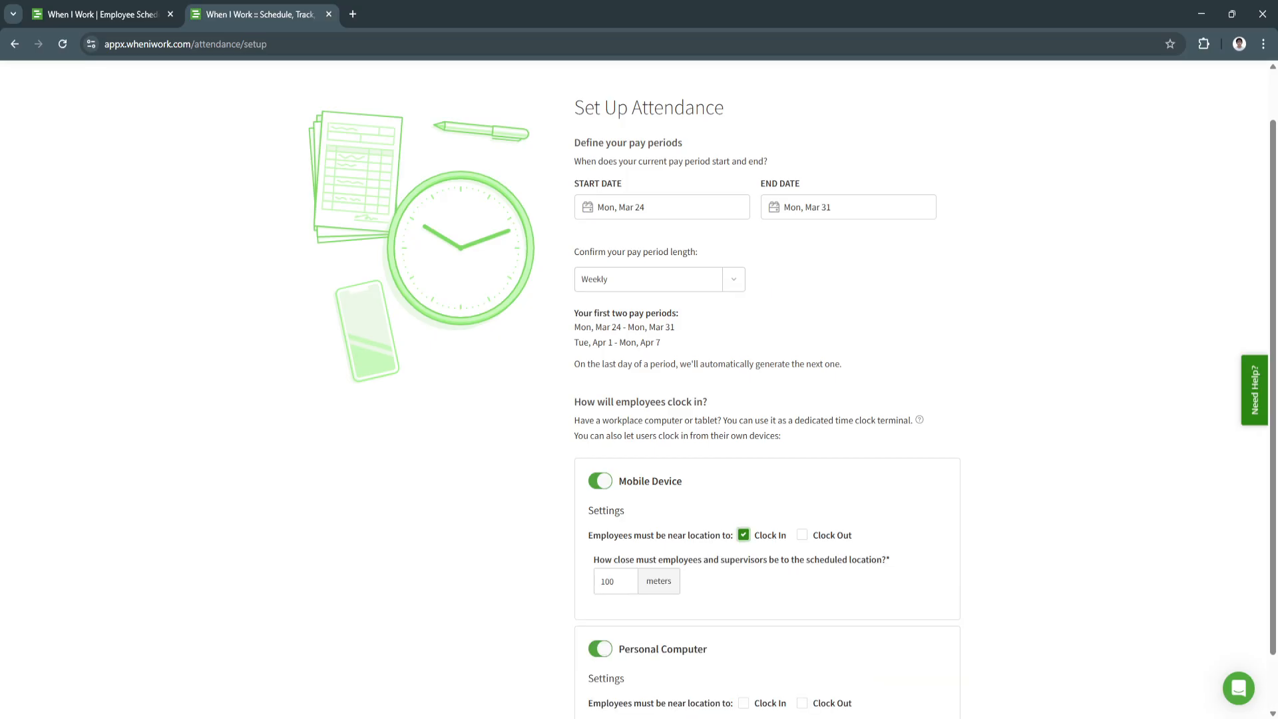
left_click(744, 535)
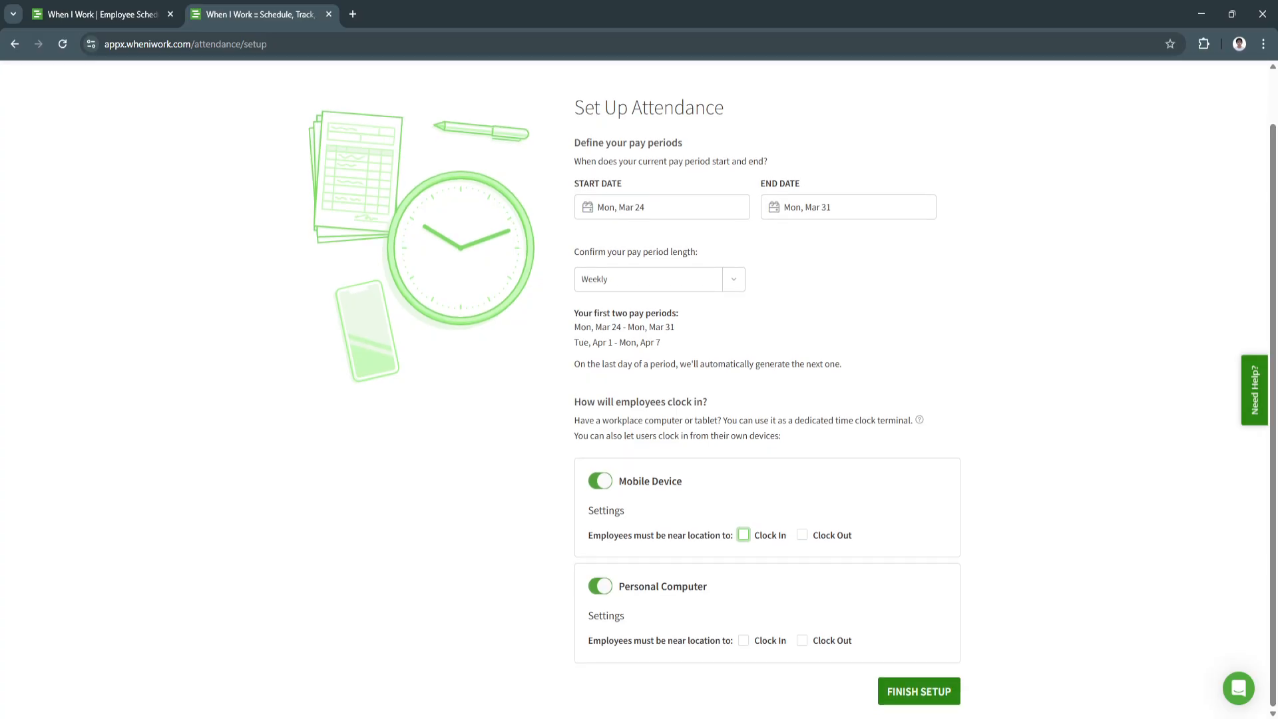
left_click(919, 691)
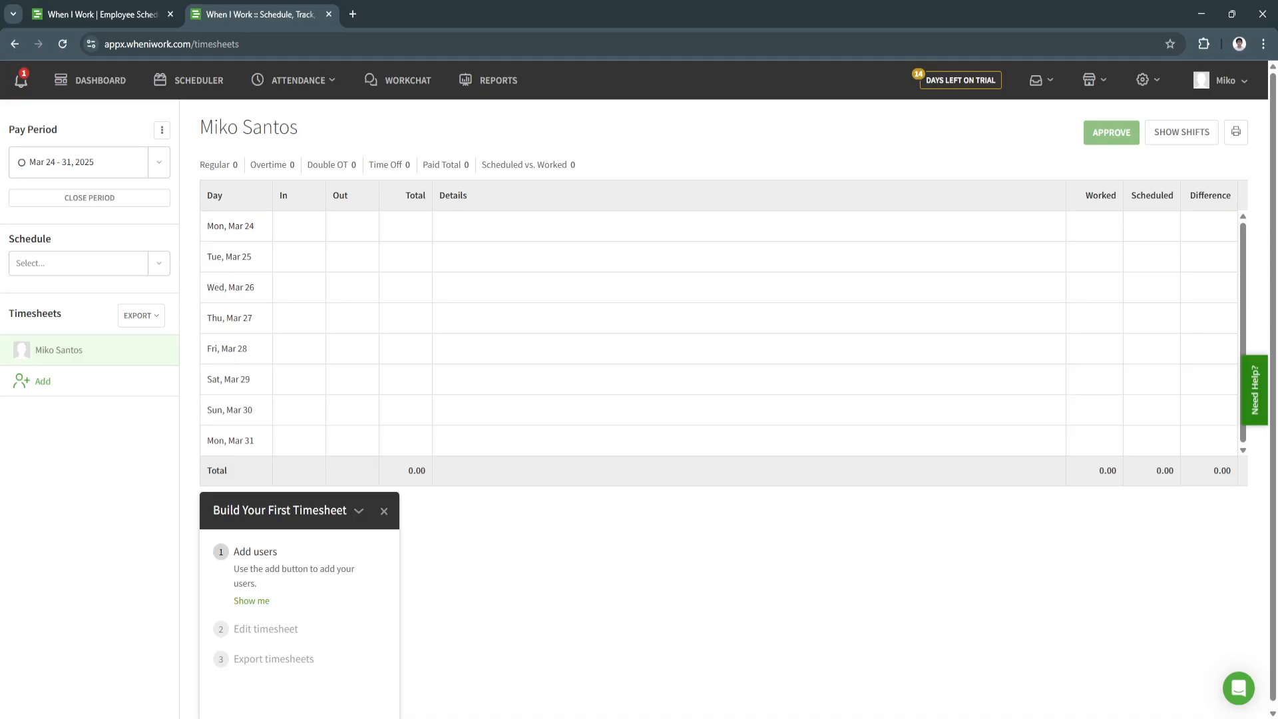
- Look over the timesheet for the pay period and close the Build Your First Timesheet guide
scroll(719, 333, "down", 2)
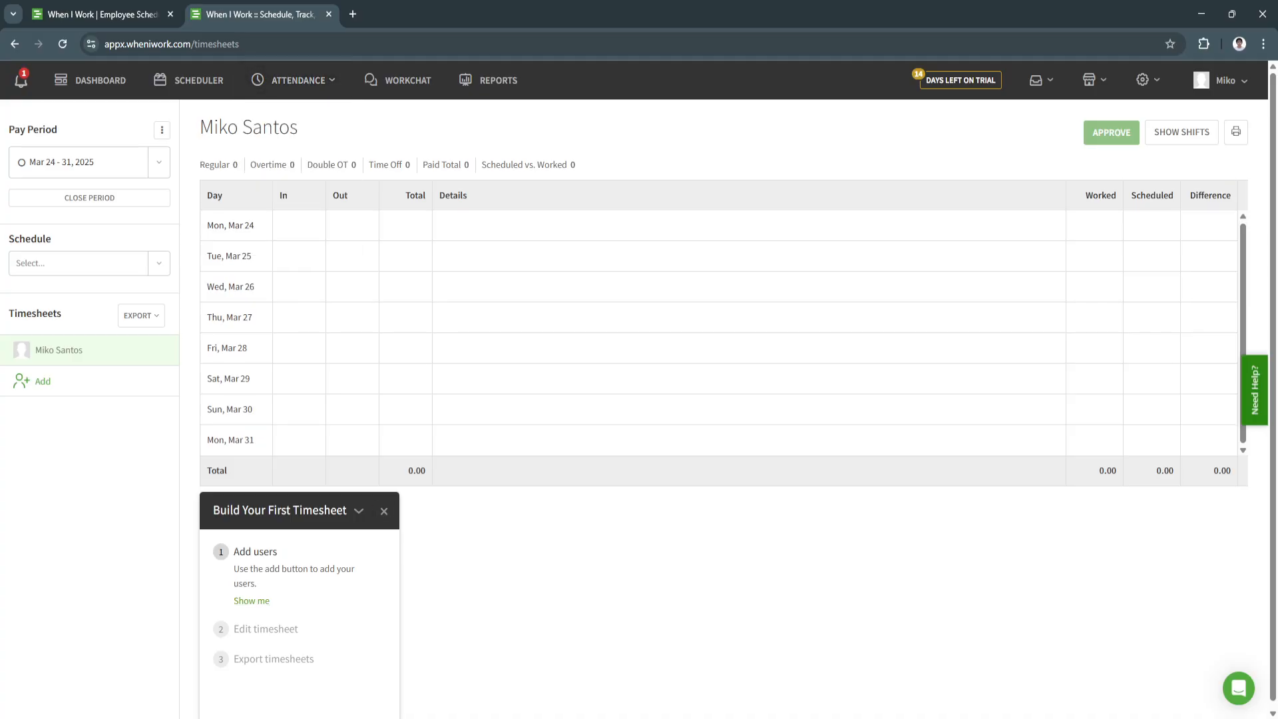
left_click(251, 601)
left_click(384, 511)
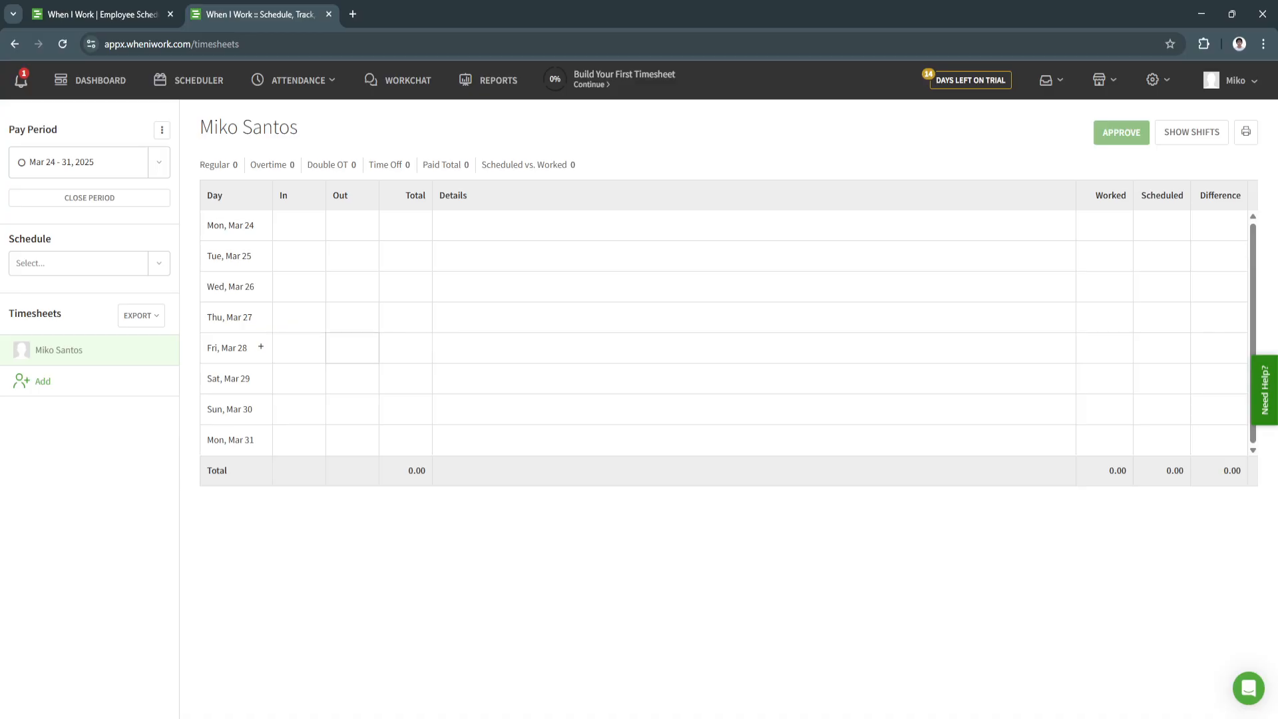
- Open the Time Tracker and expand its Legend and Positions sections to review them
left_click(293, 80)
left_click(296, 158)
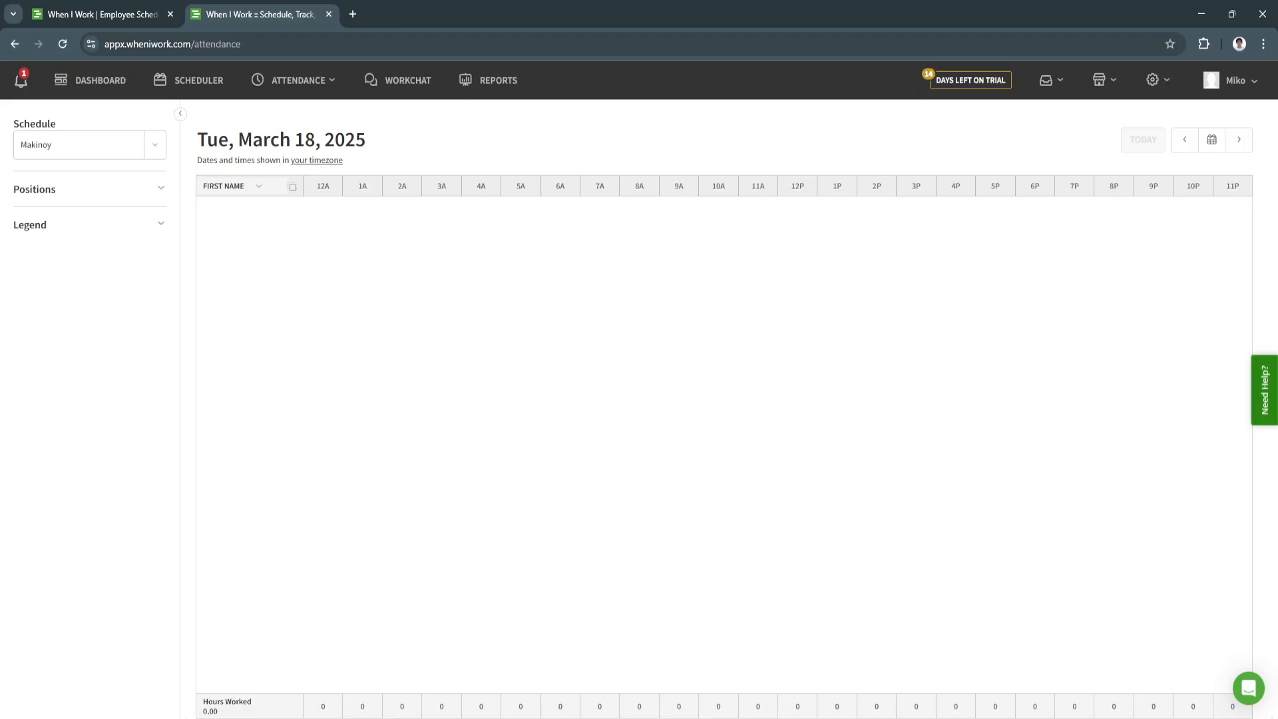
left_click(161, 224)
left_click(161, 189)
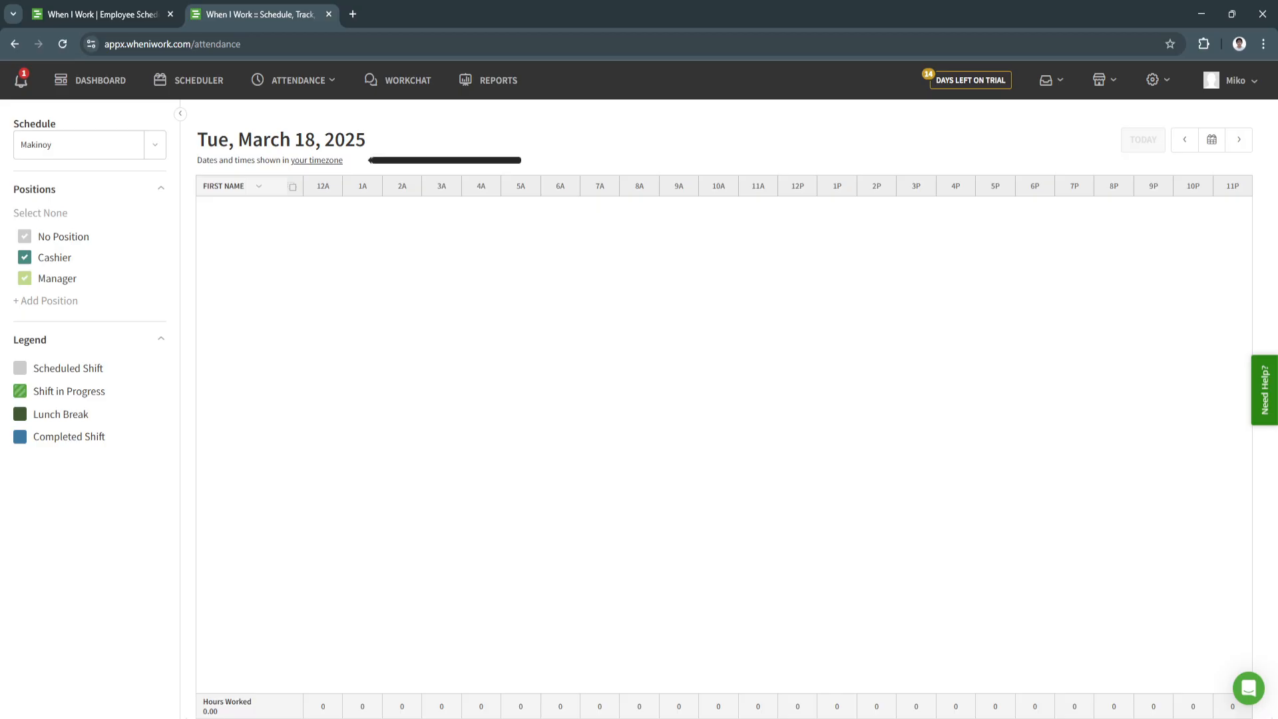
- View the Clock In and Lock as Terminal dialogs for attendance, closing each without submitting anything
left_click(298, 80)
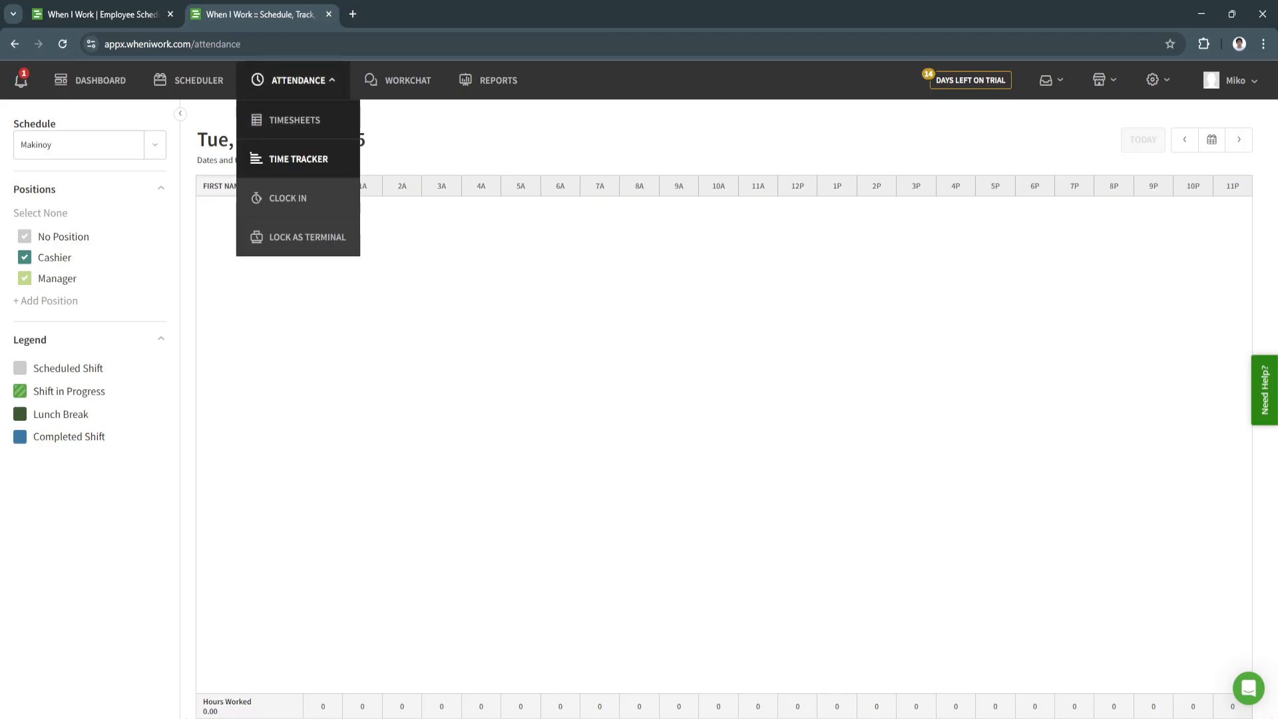
left_click(283, 198)
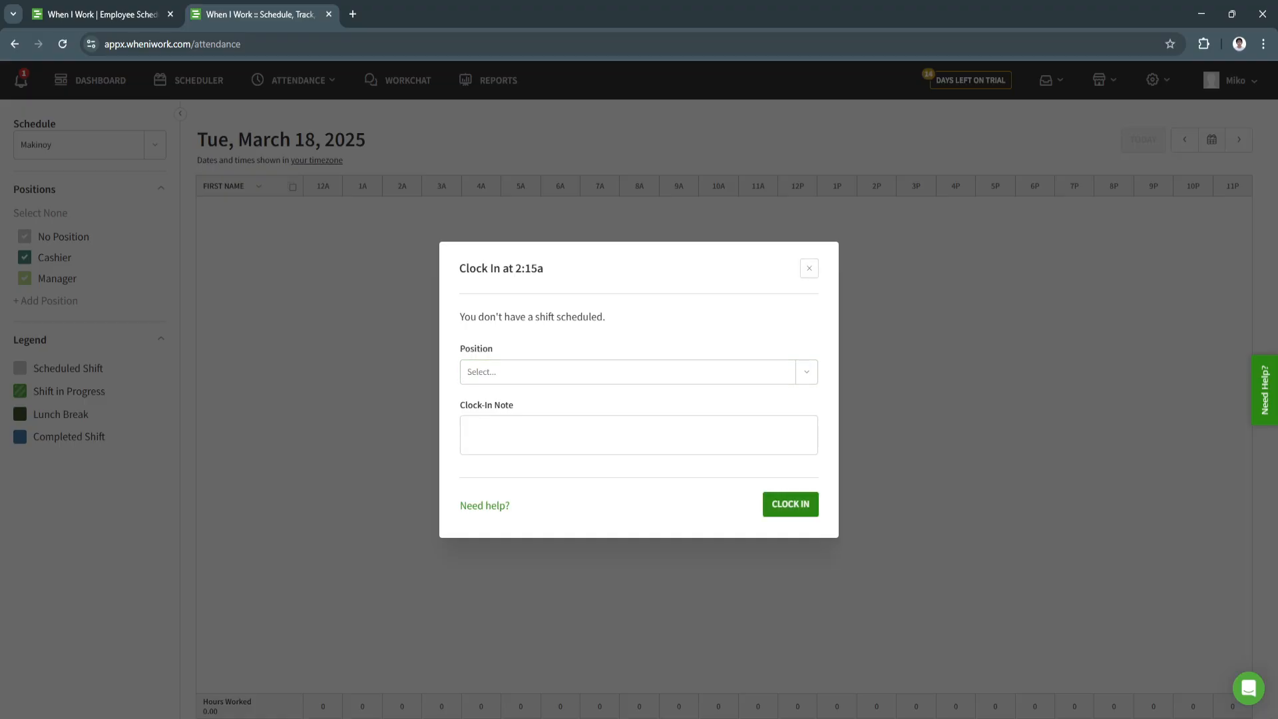
left_click(809, 268)
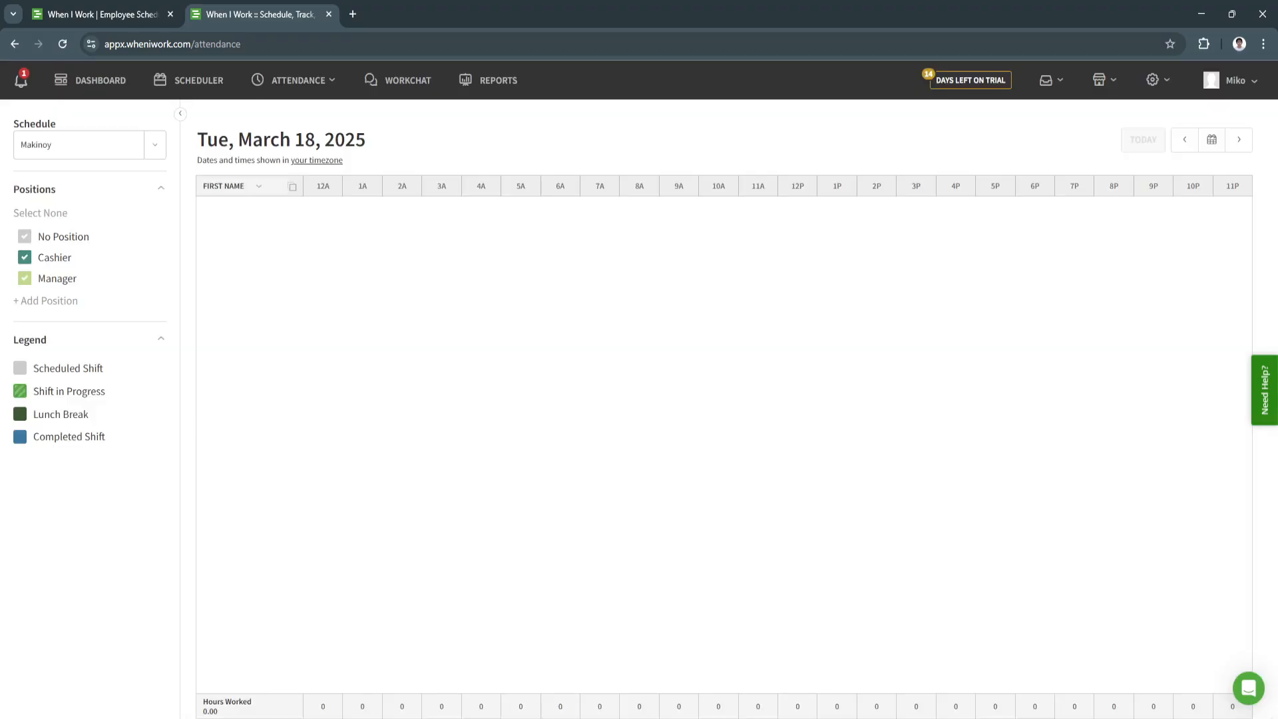
left_click(298, 80)
left_click(303, 237)
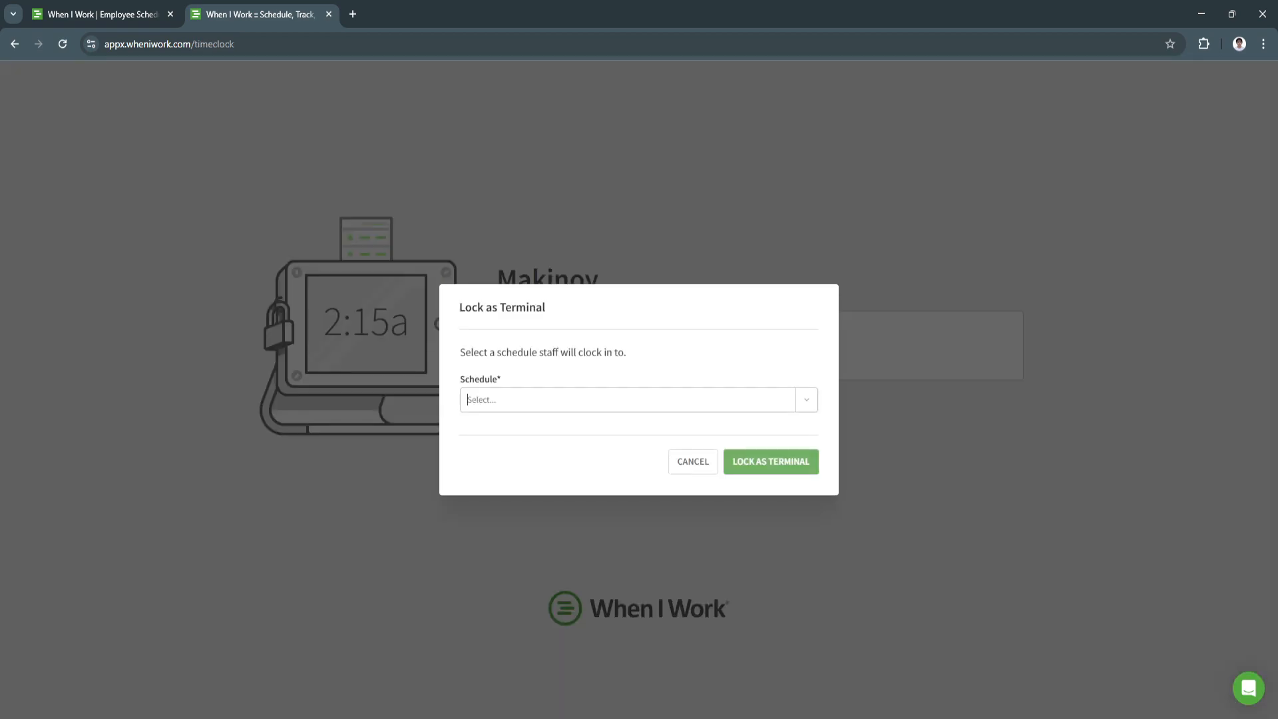
left_click(693, 462)
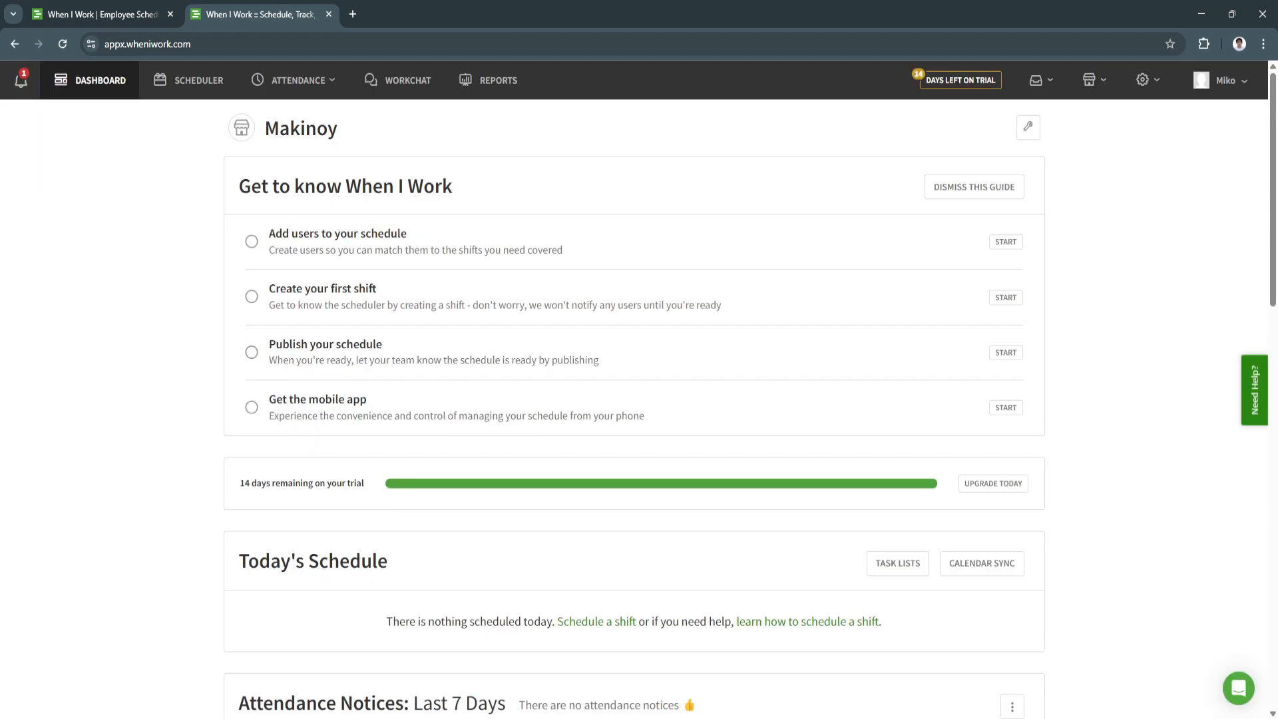
- Enable WorkChat with both staff posting options left unchecked, and glance over the App Settings page
left_click(398, 80)
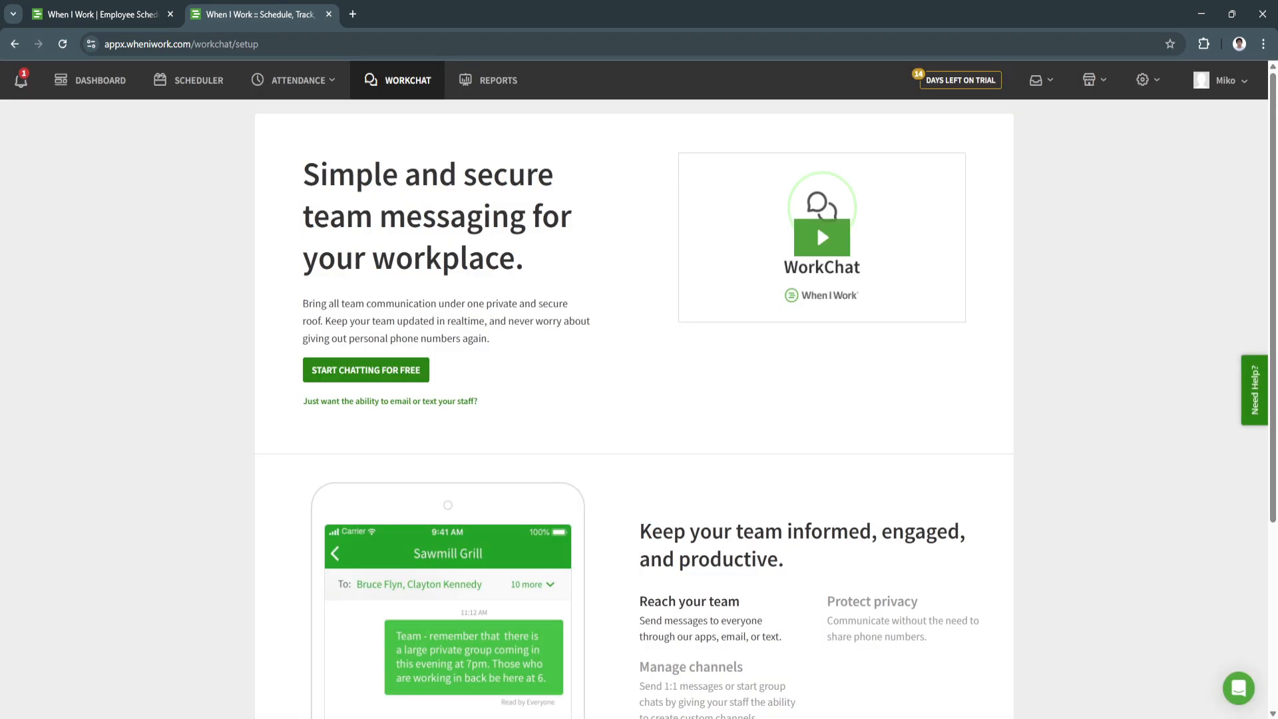
left_click(365, 369)
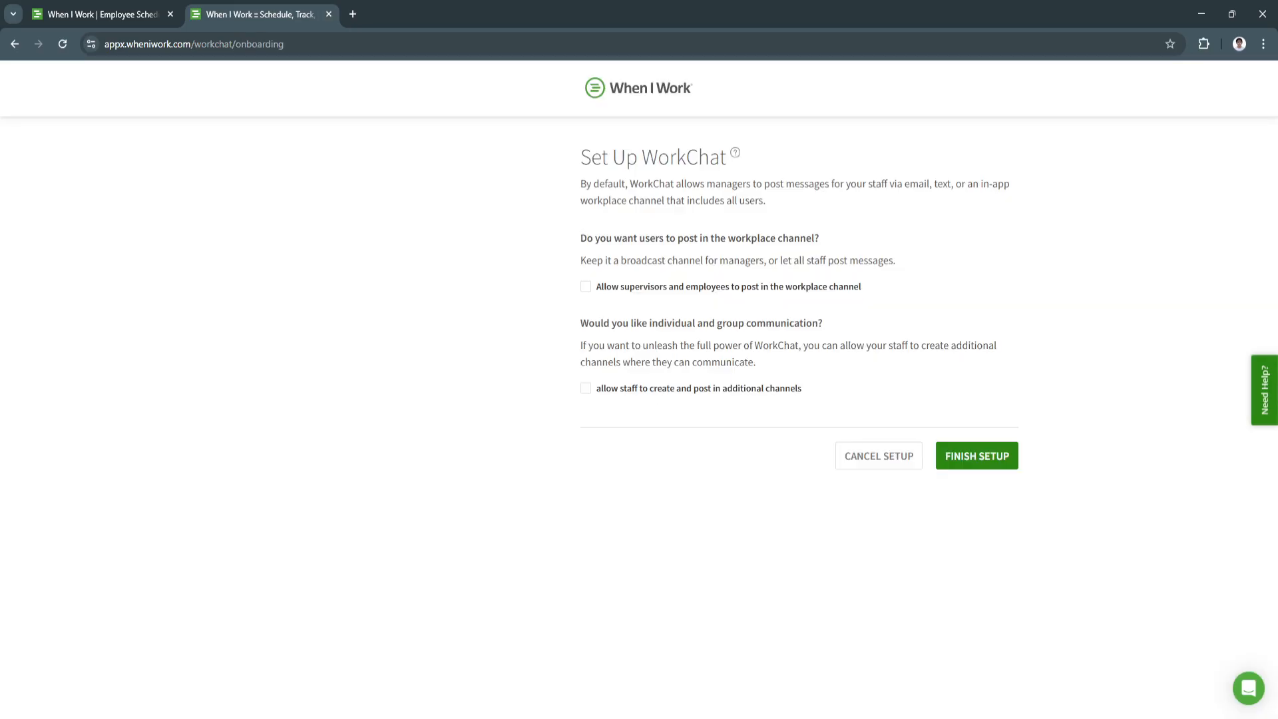
left_click(977, 456)
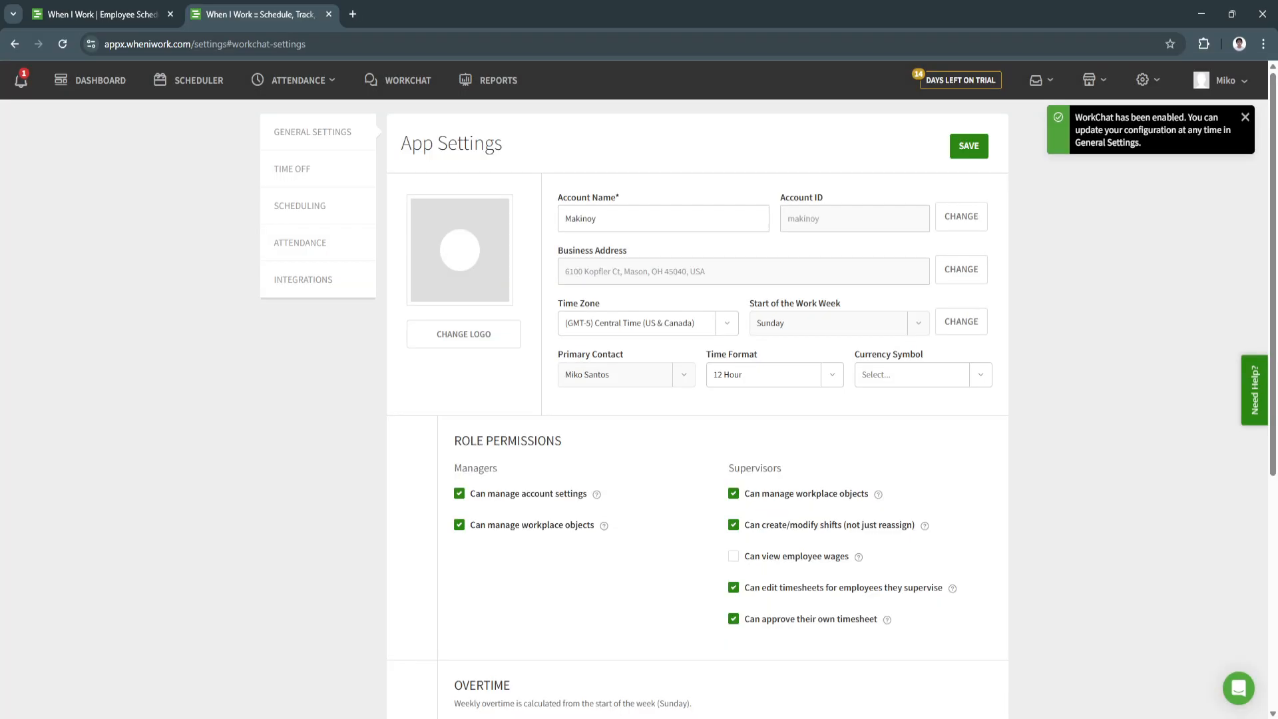
scroll(698, 399, "down", 1)
scroll(697, 400, "up", 1)
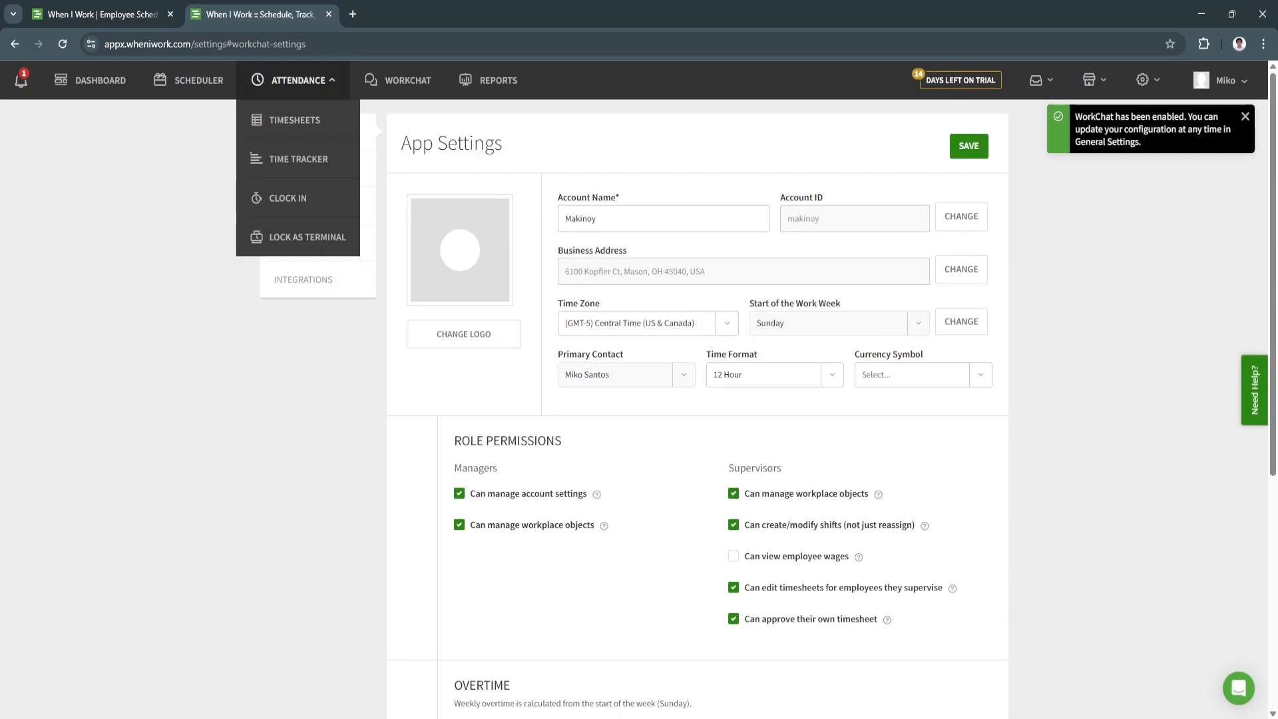
- Get started with WorkChat and send the message "Hi" in the Makinoy workplace channel
left_click(398, 80)
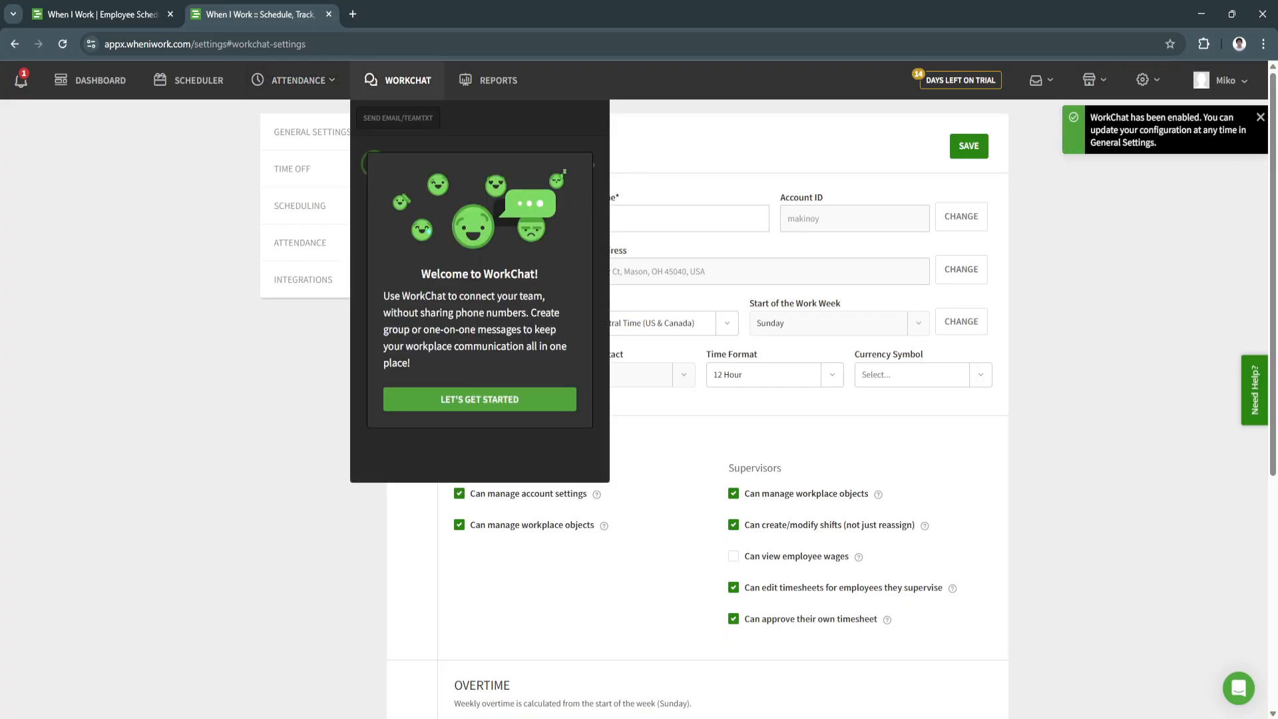
left_click(493, 397)
left_click(479, 163)
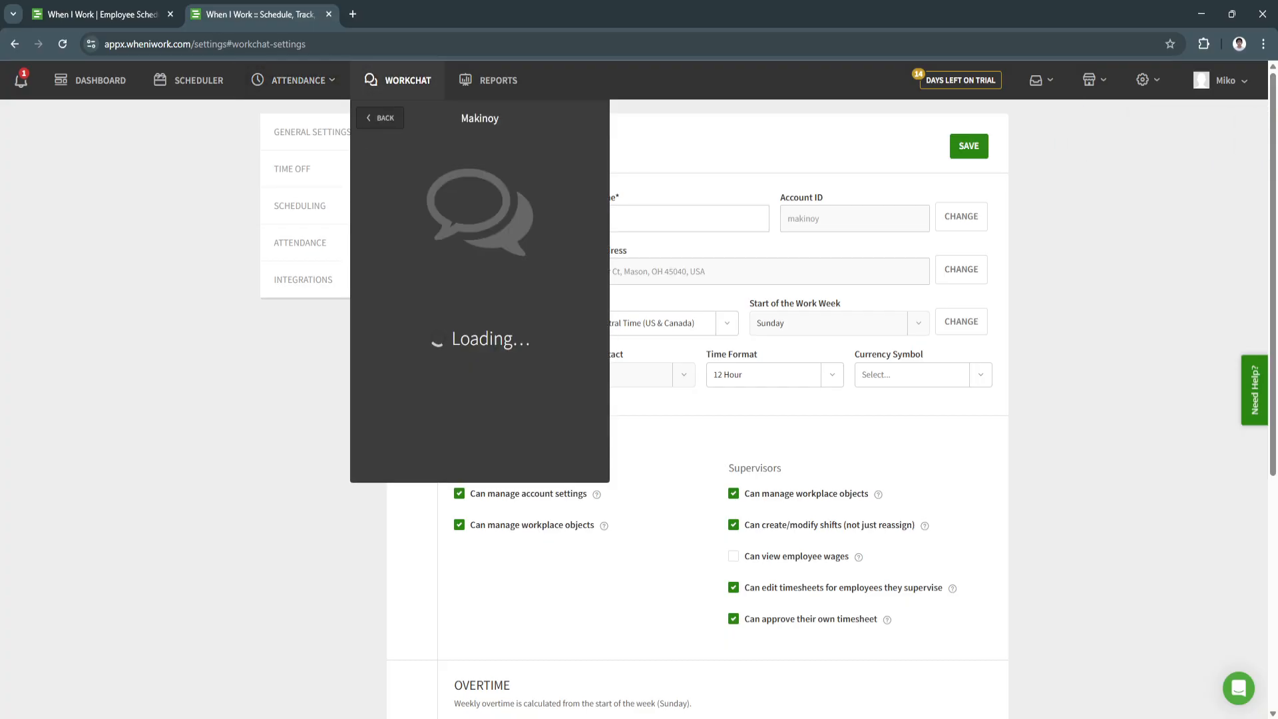
type("Hi")
key("Return")
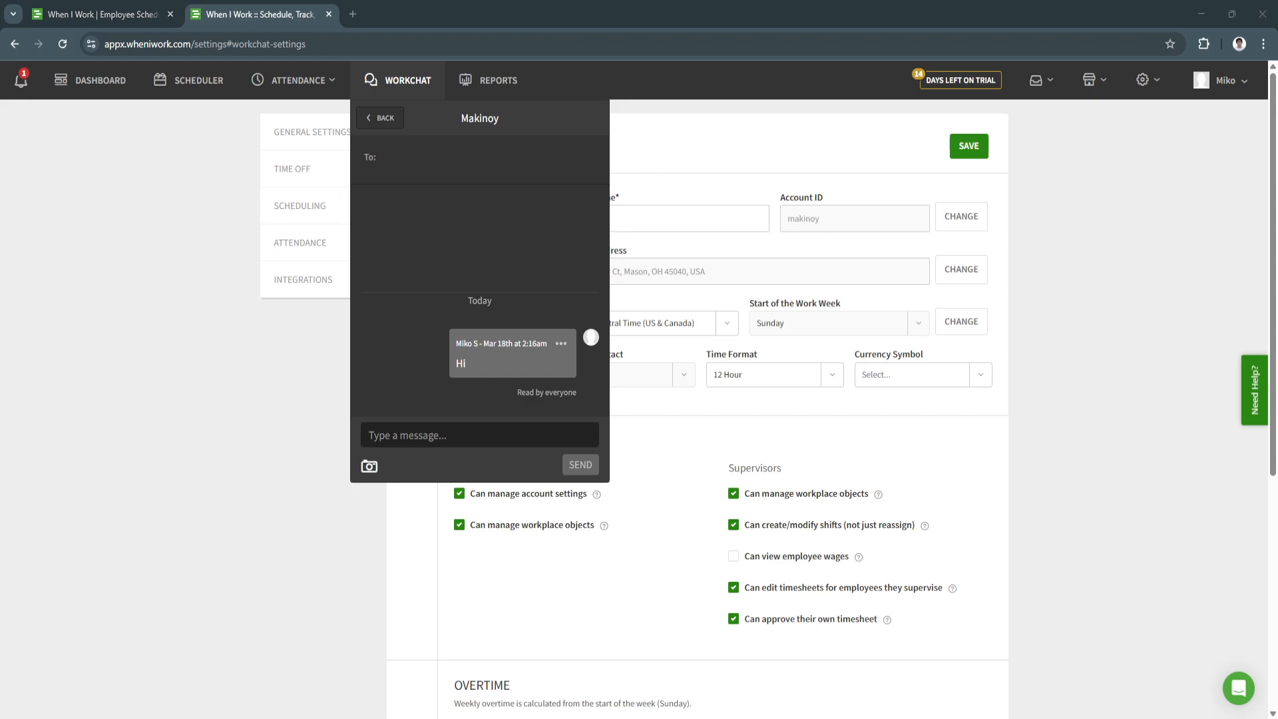
- Open the Reports page and review the available exports and the custom report data sets
left_click(489, 81)
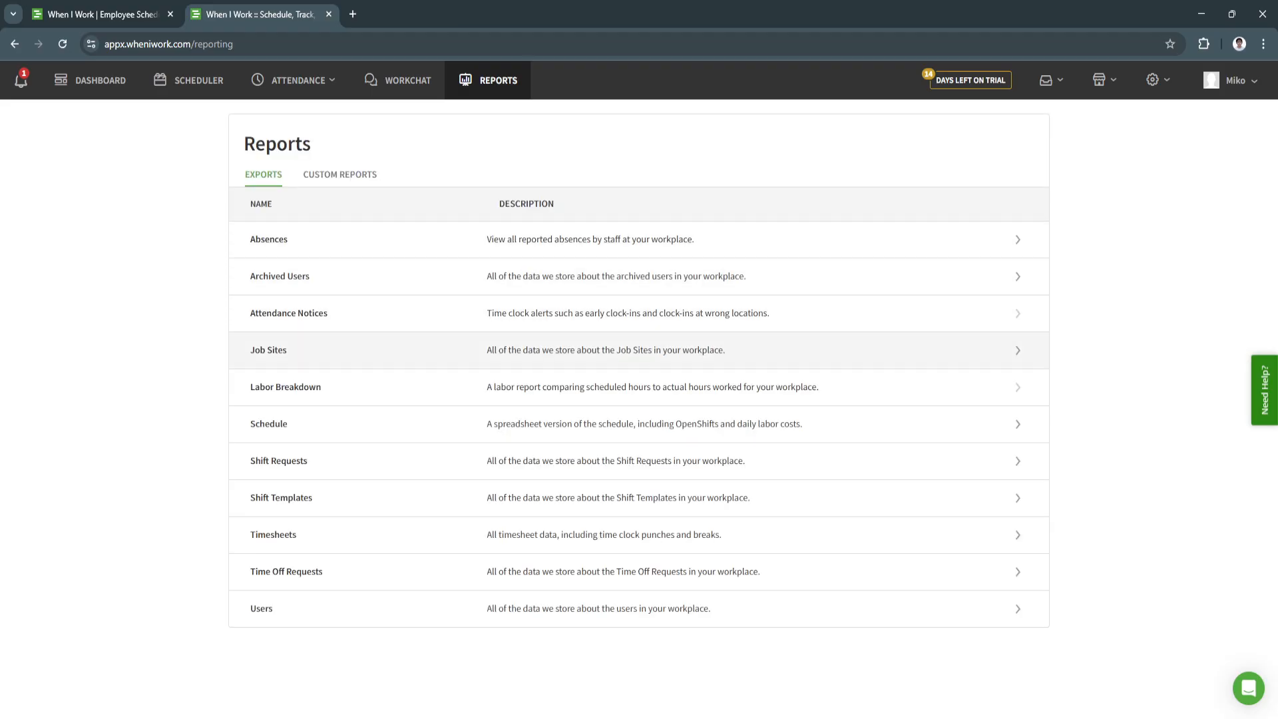
left_click(339, 175)
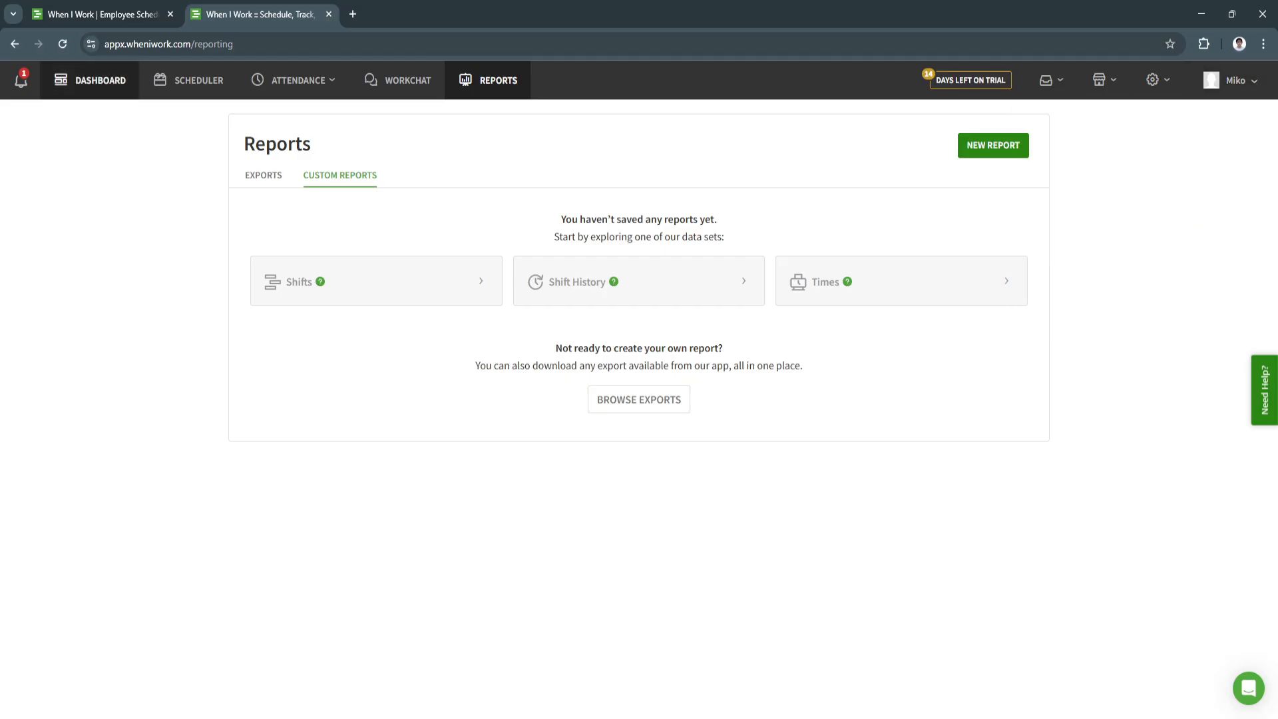
- Return to the dashboard and look over its setup guide, Today's Schedule, Attendance Notices and Today's Snapshot
left_click(91, 81)
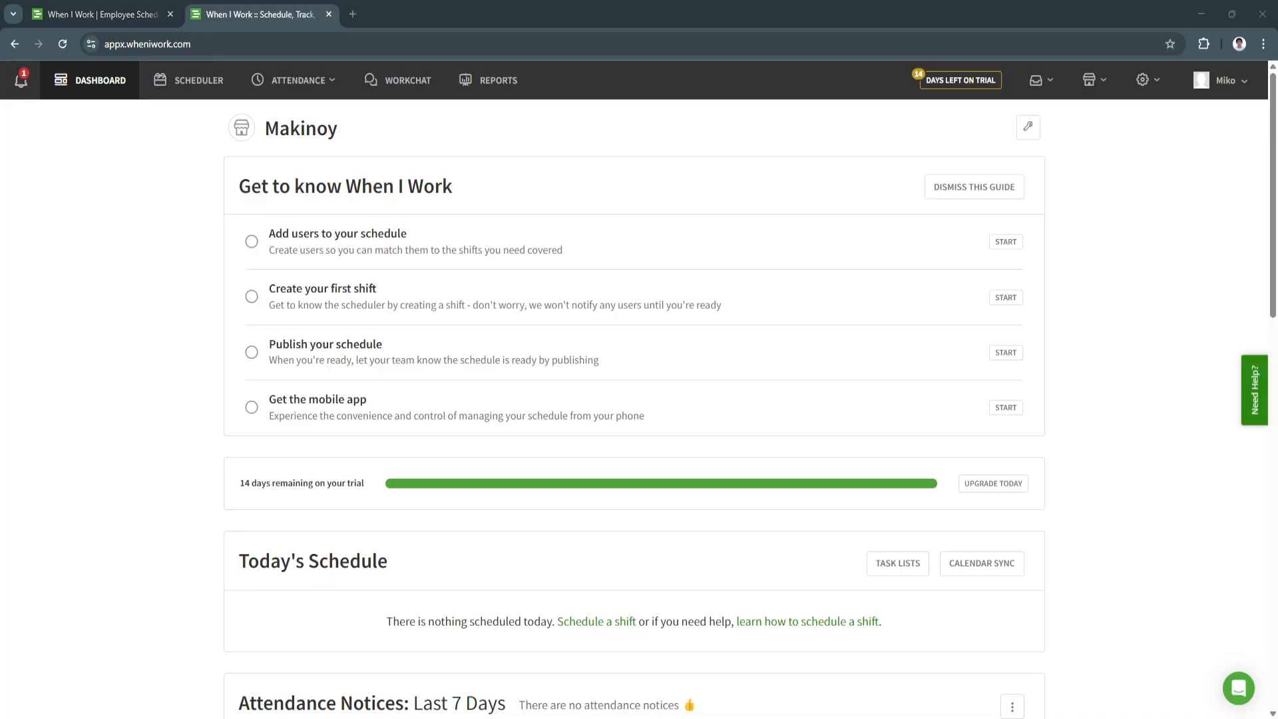
scroll(633, 399, "down", 1)
scroll(634, 399, "up", 1)
scroll(634, 400, "down", 5)
scroll(634, 399, "up", 5)
scroll(634, 388, "down", 7)
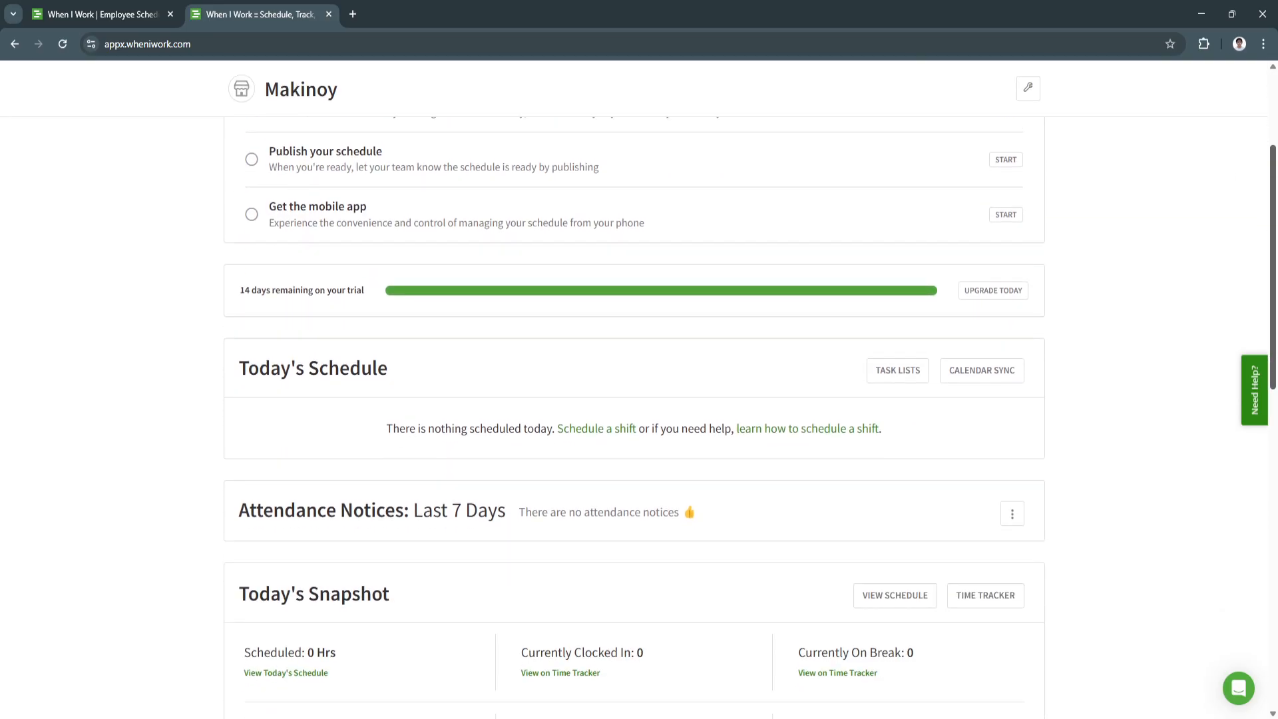
scroll(634, 389, "up", 7)
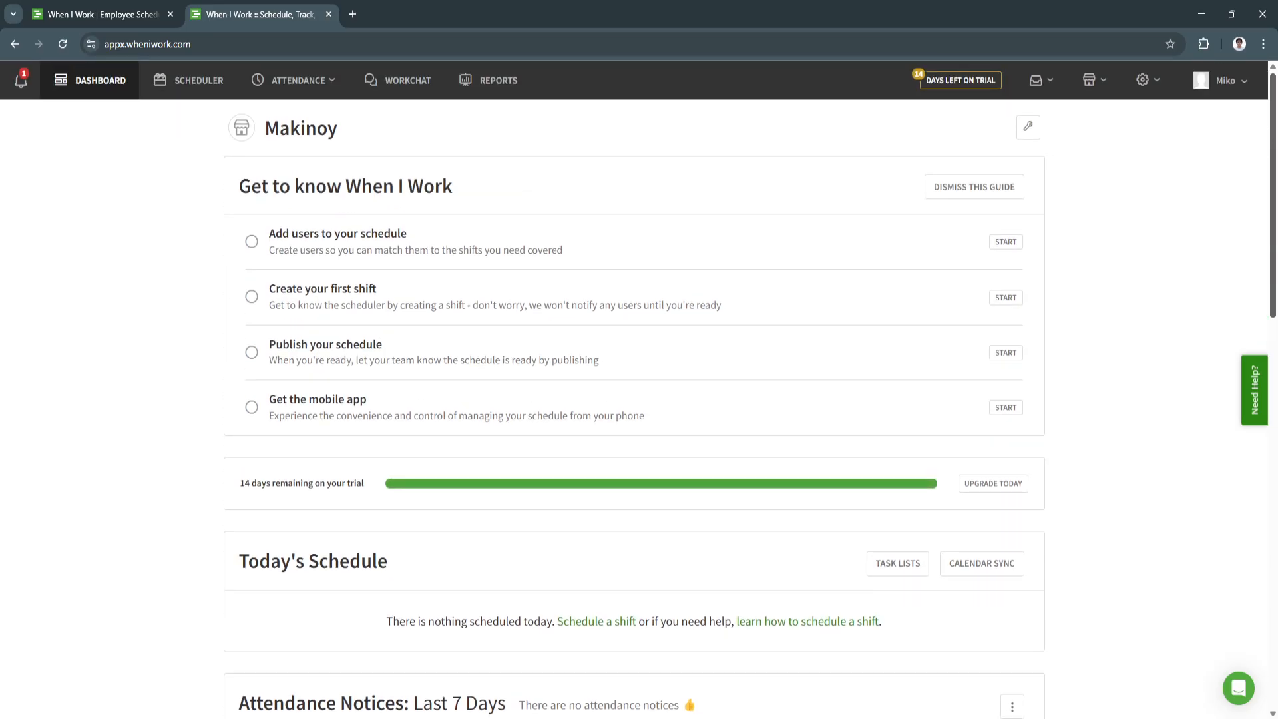